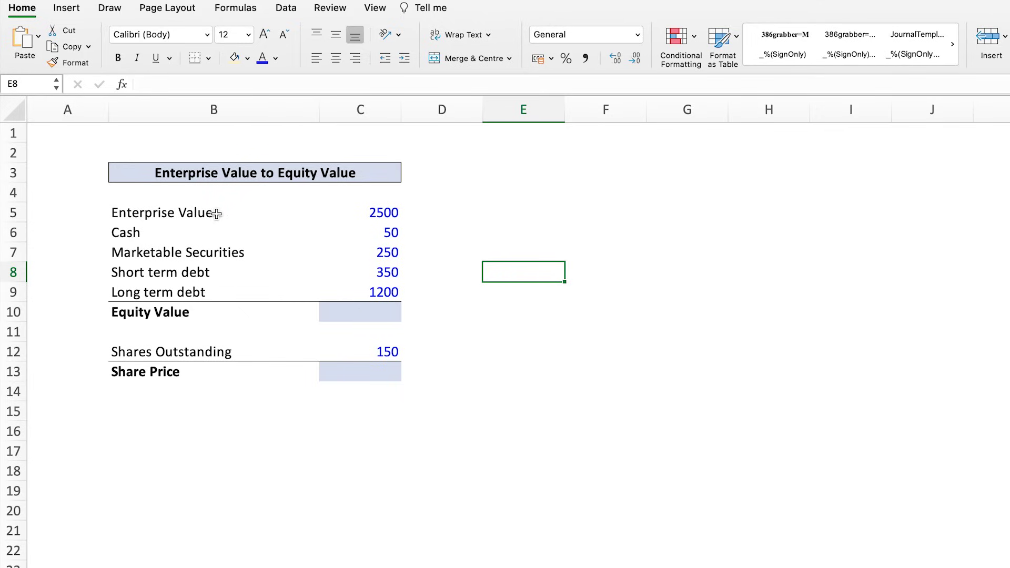
click(123, 257)
drag(362, 253, 289, 260)
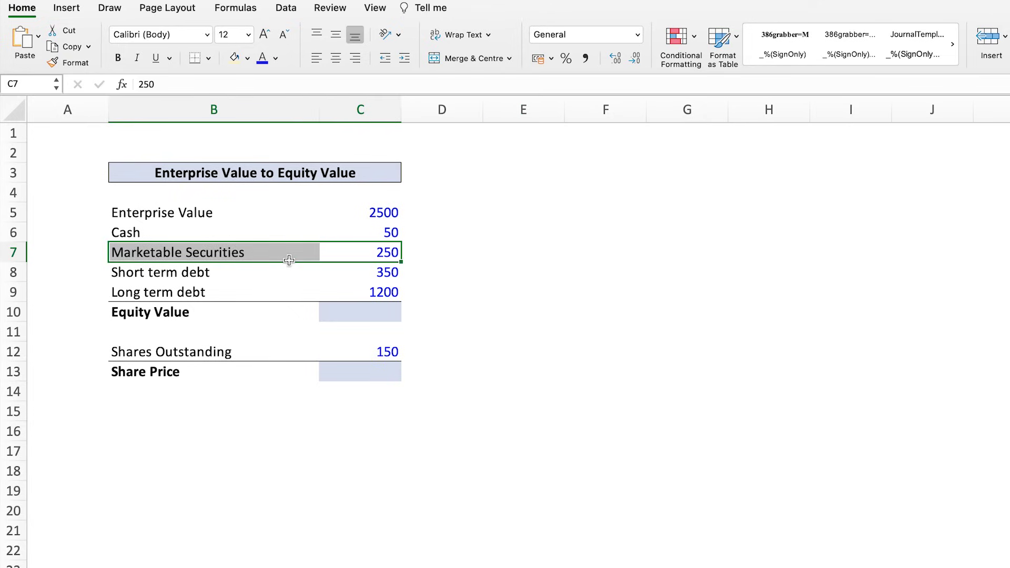
click(173, 256)
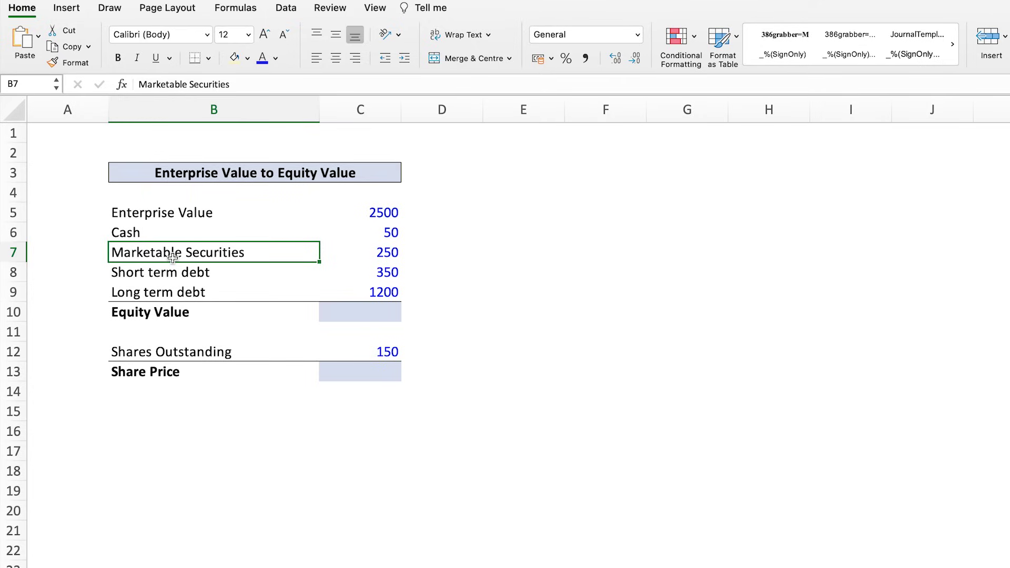
key(Down)
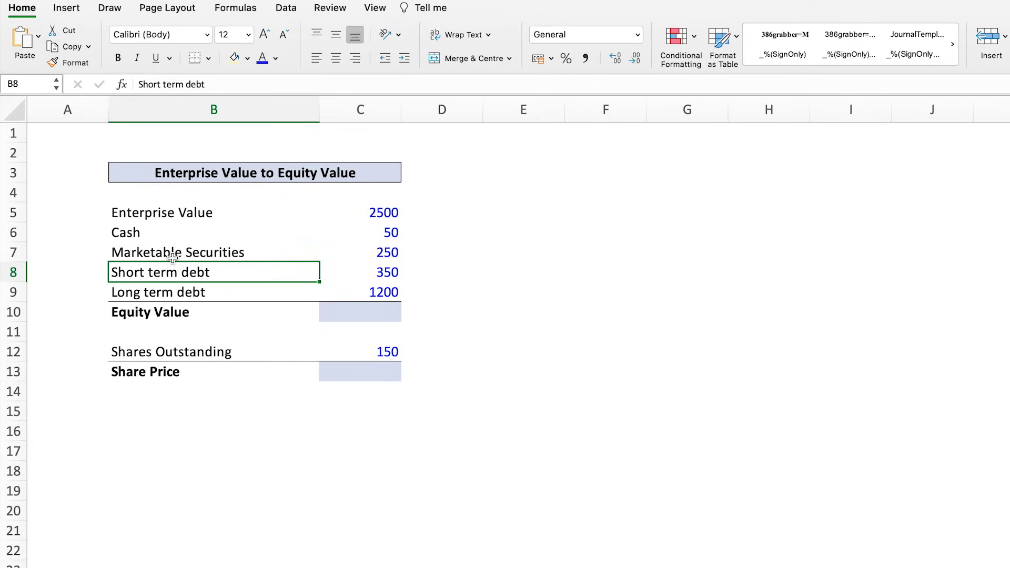
drag(270, 287, 270, 279)
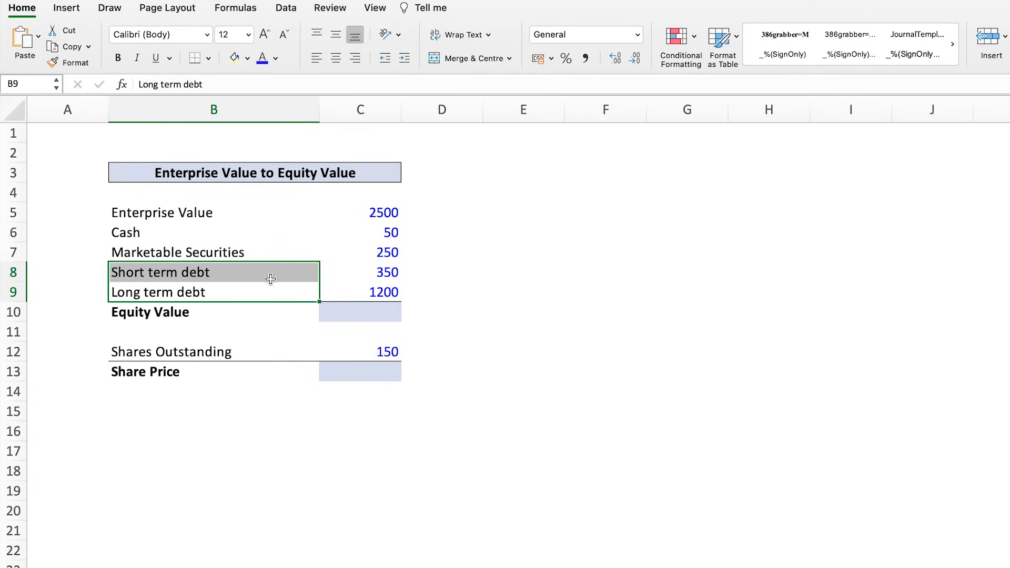
Step: Calculate the Equity Value in C10 with the formula =C5+SUM(C6:C7)-SUM(C8:C9)
click(365, 313)
text(=)
click(372, 216)
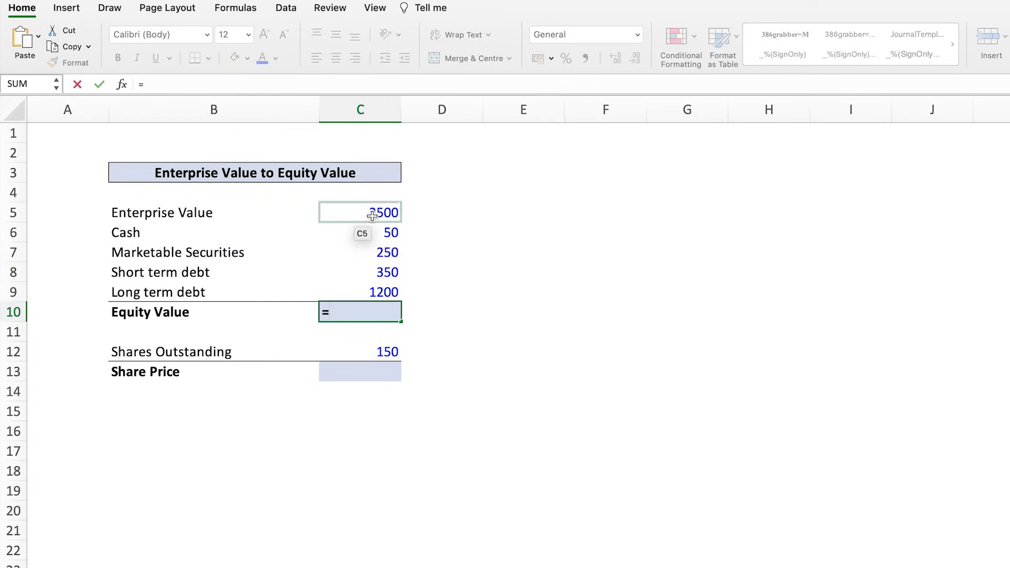
text(=)
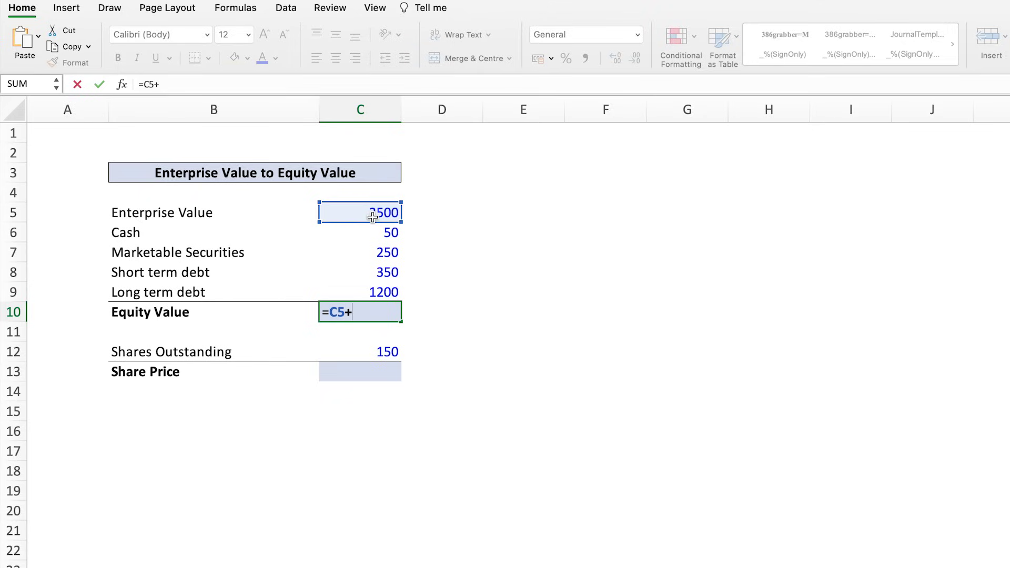
text(su)
key(Tab)
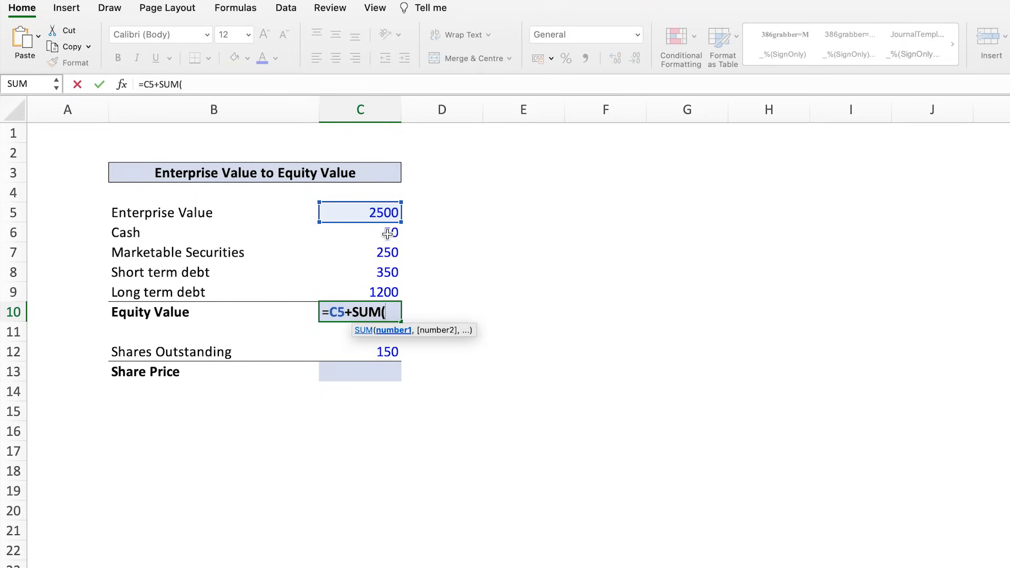
click(388, 240)
drag(388, 245, 387, 251)
text())
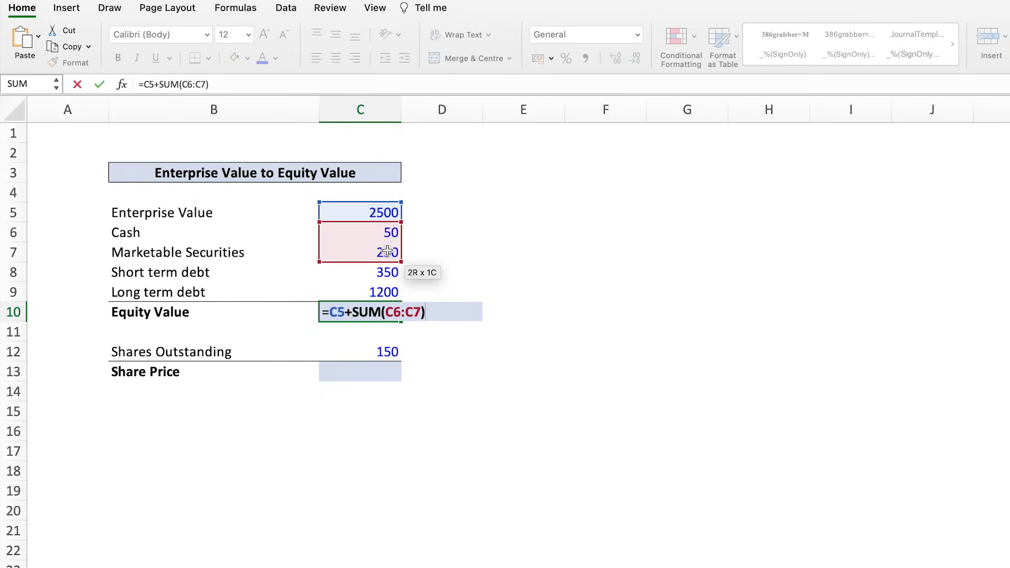
text(-su)
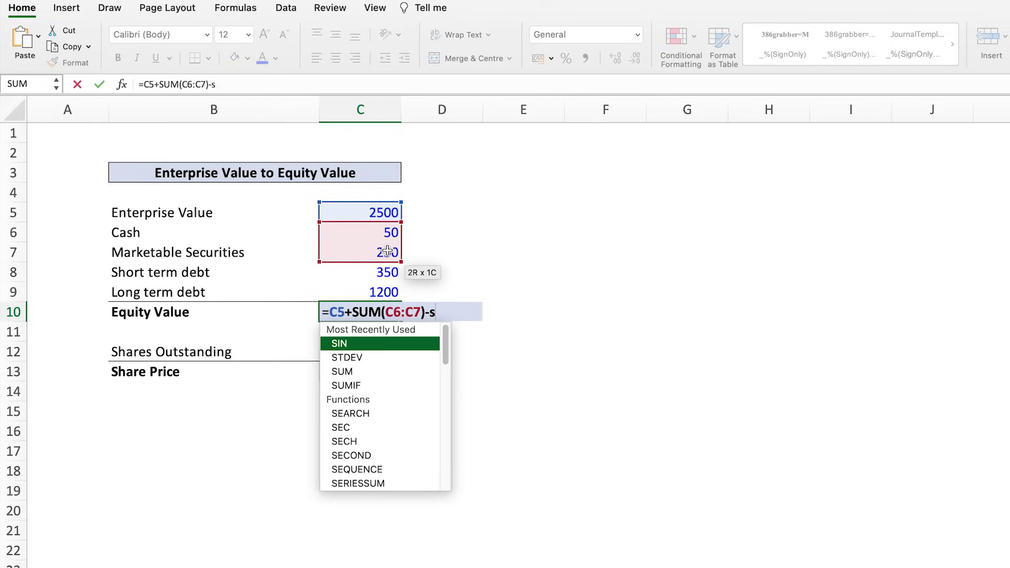
key(Tab)
click(378, 274)
drag(378, 274, 378, 292)
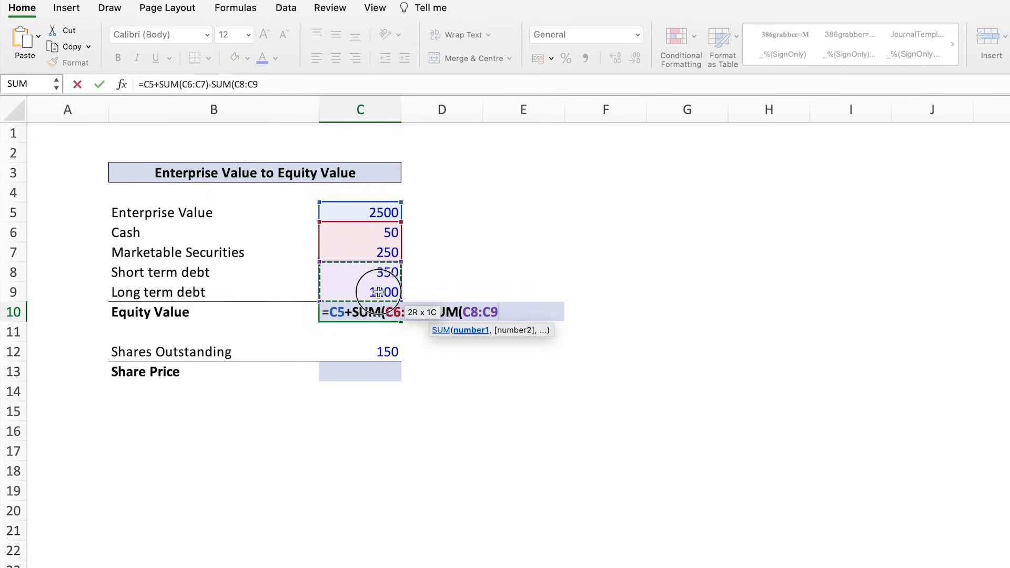
text())
key(Return)
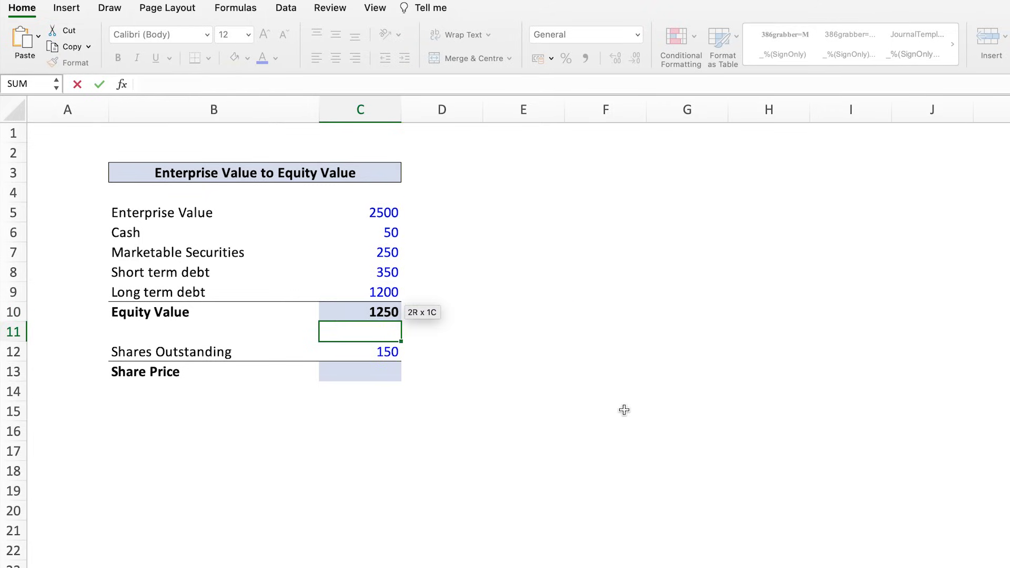
click(357, 314)
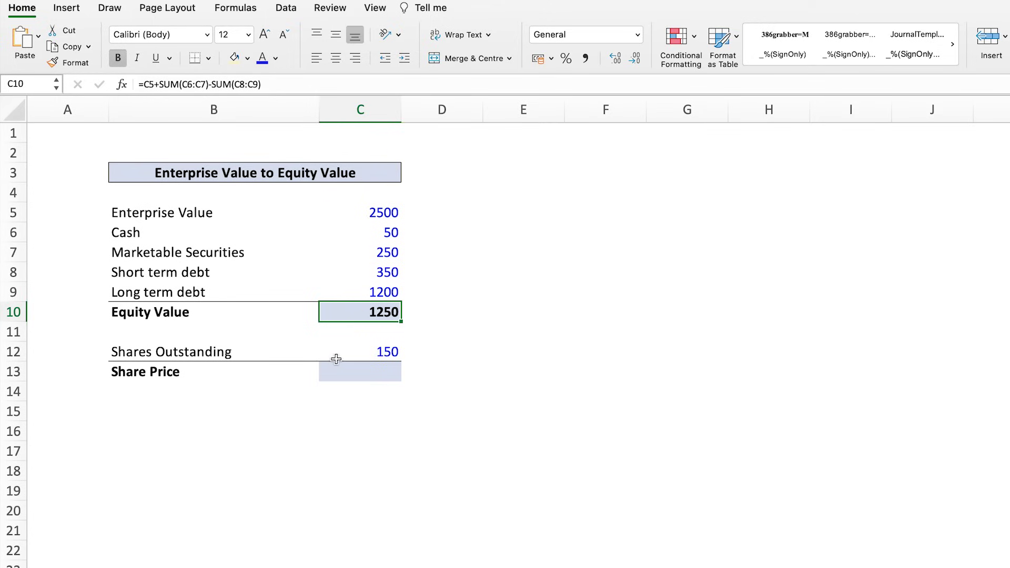
Step: Calculate the Share Price in C13 by dividing equity value by shares outstanding, =C10/C12
click(357, 350)
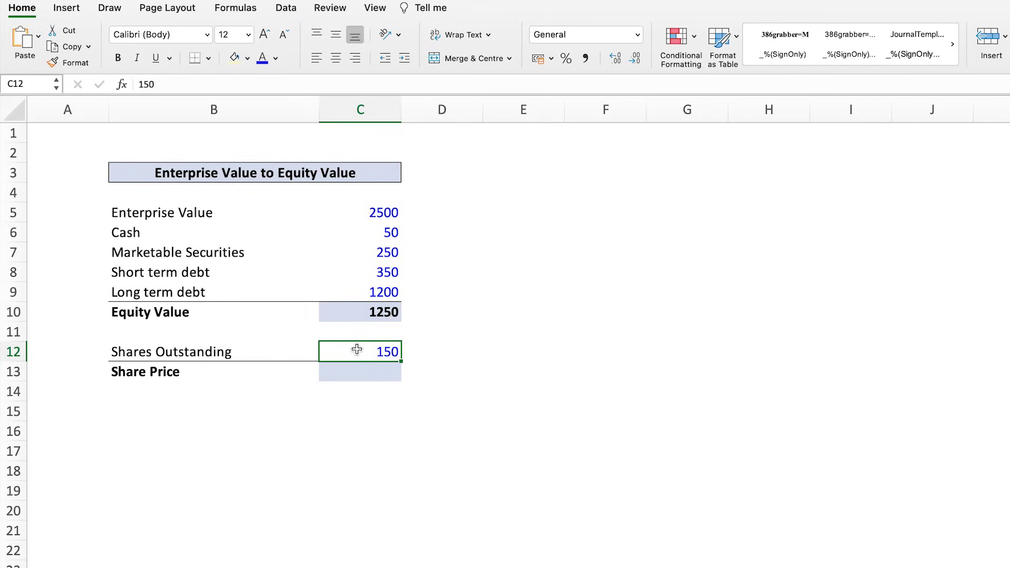
click(361, 376)
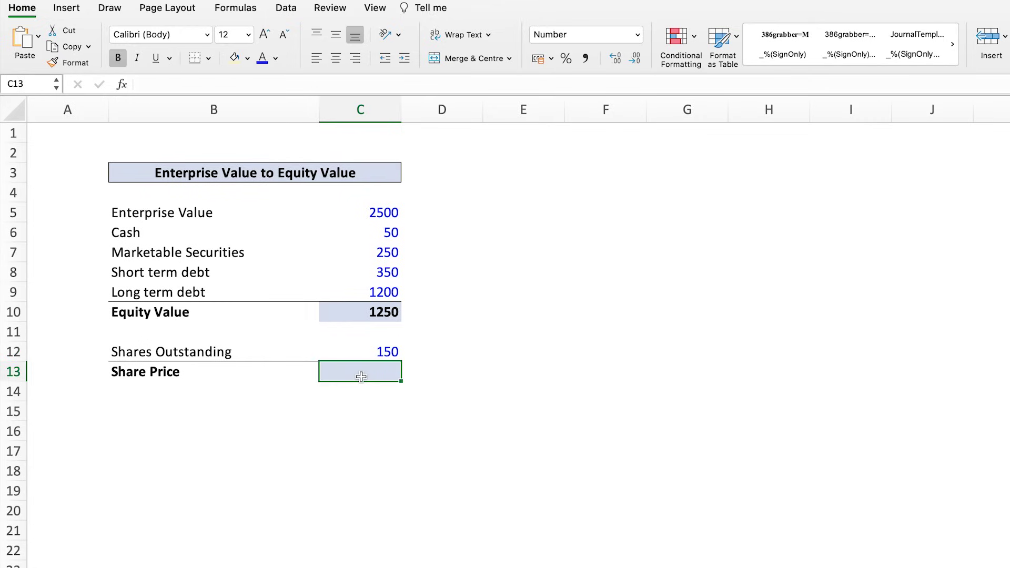
text(=)
click(377, 311)
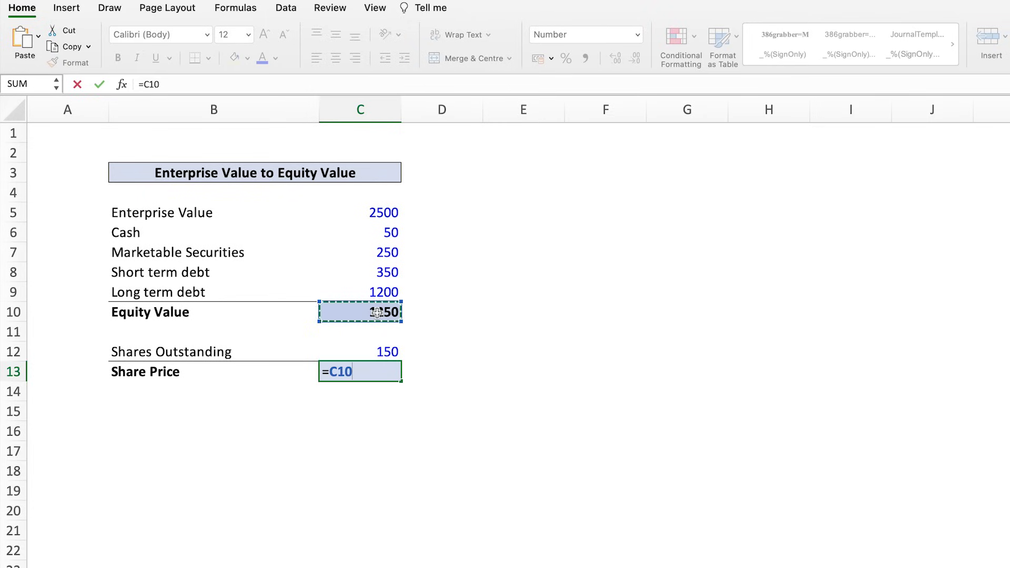
text(/)
click(380, 352)
key(Return)
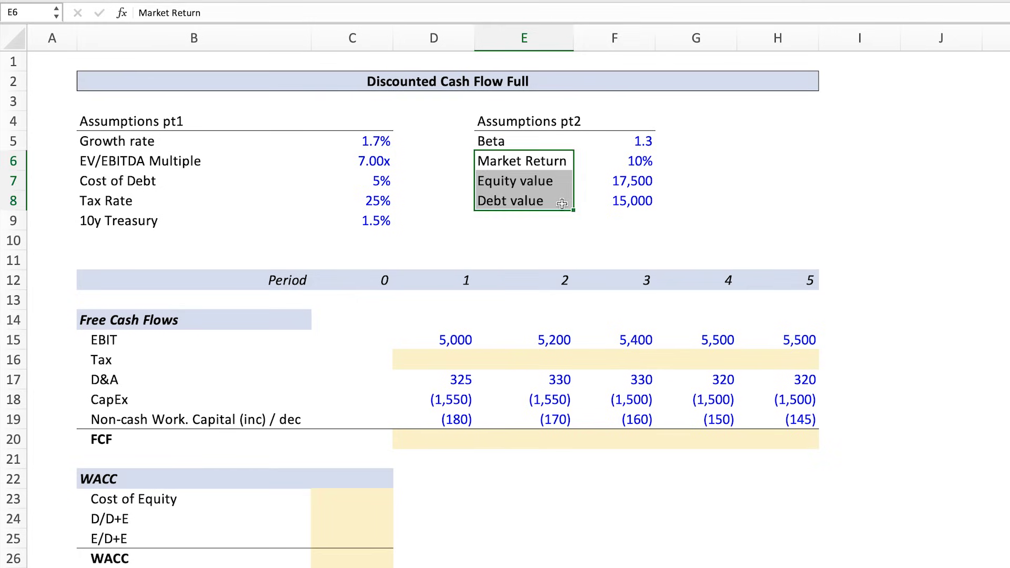
Step: Review the Discounted Cash Flow Full sheet, from both assumption blocks and the cash flow rows down to the implied share price
click(586, 296)
click(452, 364)
click(897, 358)
click(427, 365)
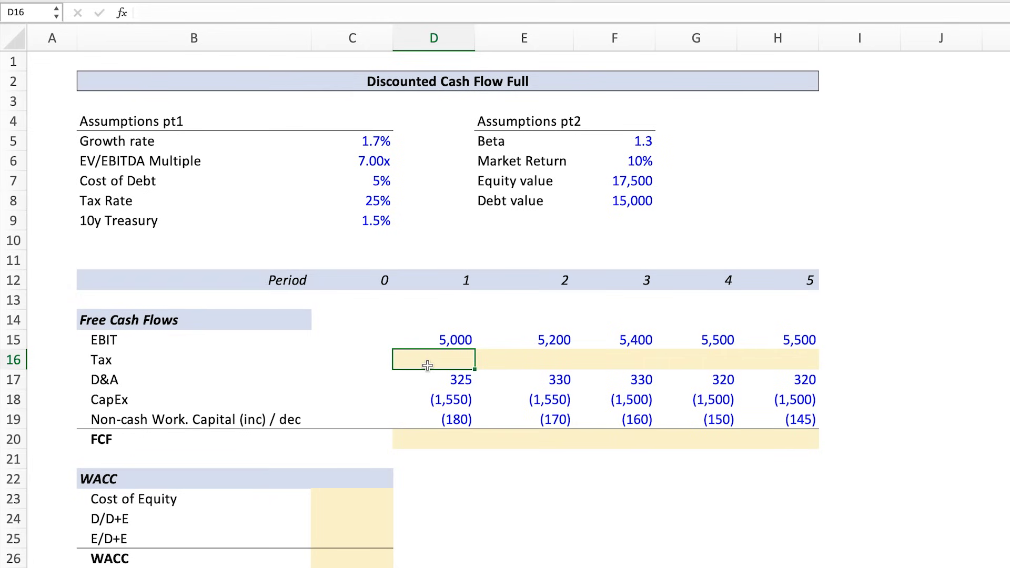
drag(189, 121, 621, 216)
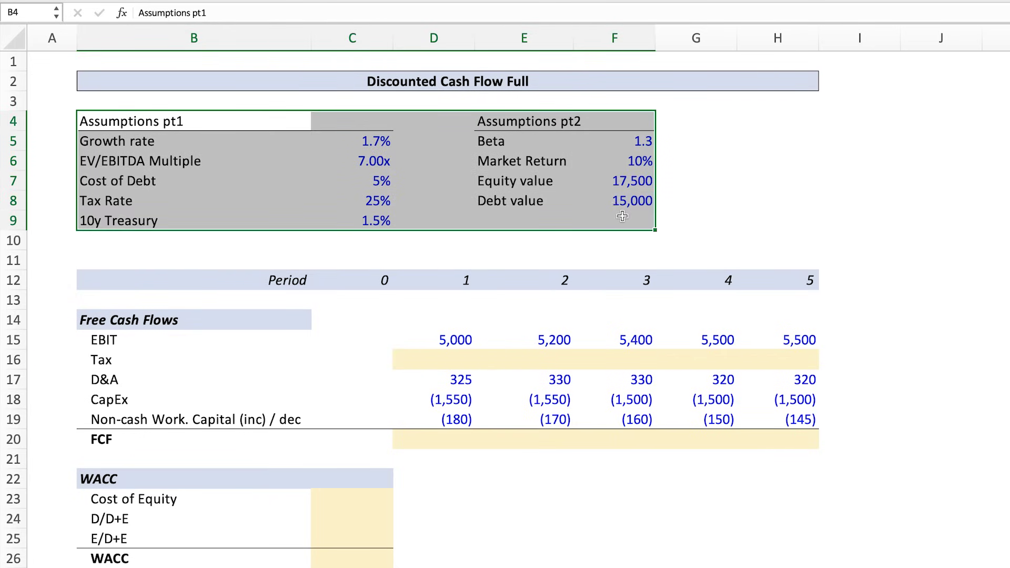
scroll(705, 241, down, 5)
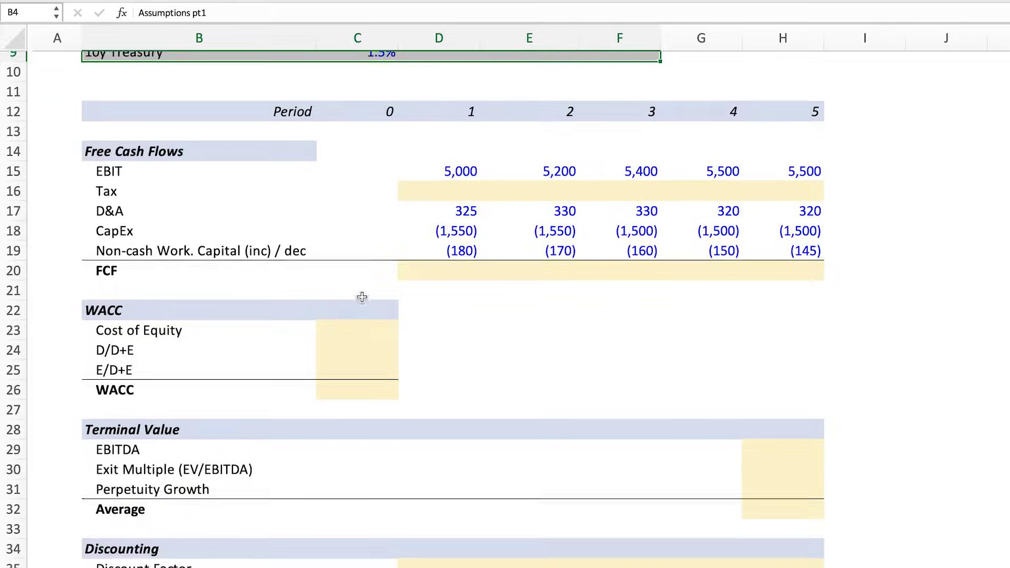
scroll(362, 298, down, 10)
scroll(361, 297, up, 1)
drag(354, 303, 356, 308)
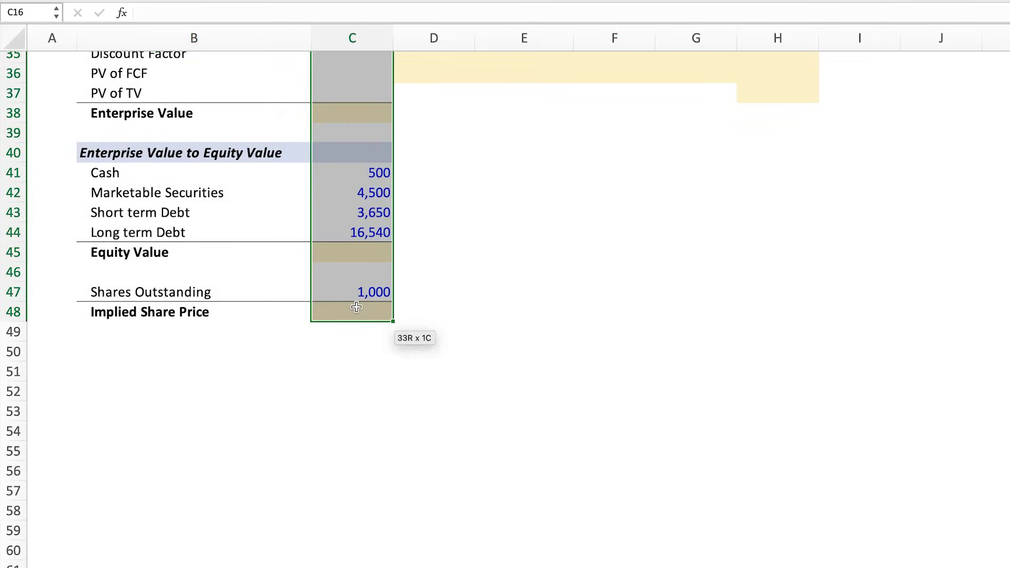
scroll(361, 300, up, 11)
Step: Calculate the period 1 tax in D16 as EBIT times the negative tax rate, =D15*-C8
click(463, 314)
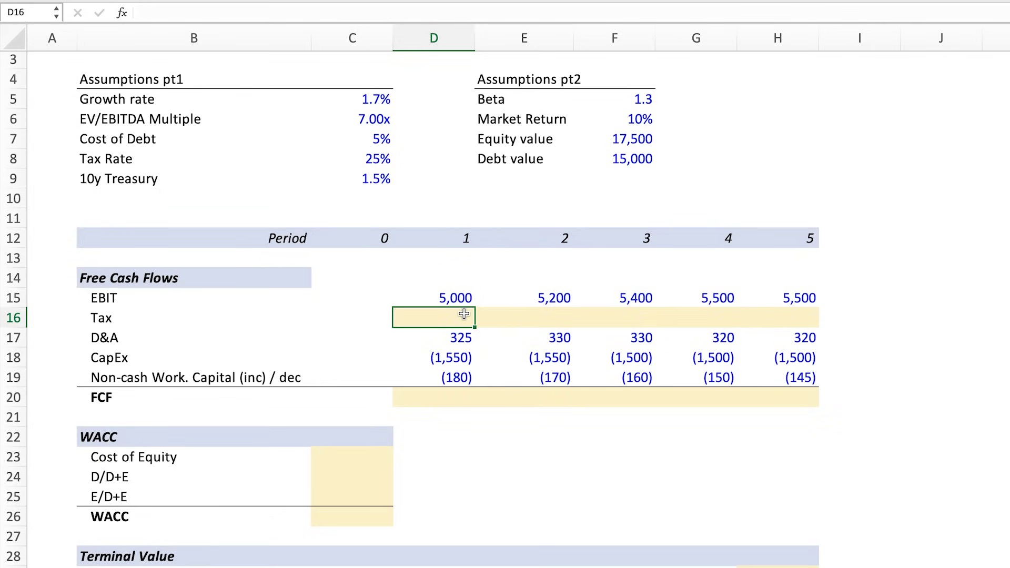
text(=)
click(446, 297)
text(*-)
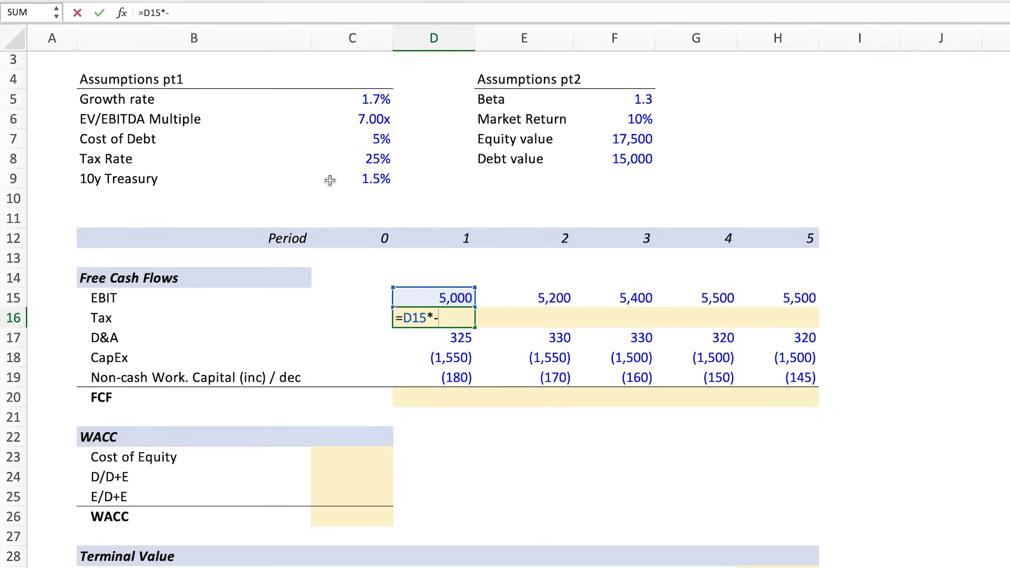
click(379, 162)
key(Return)
key(Up)
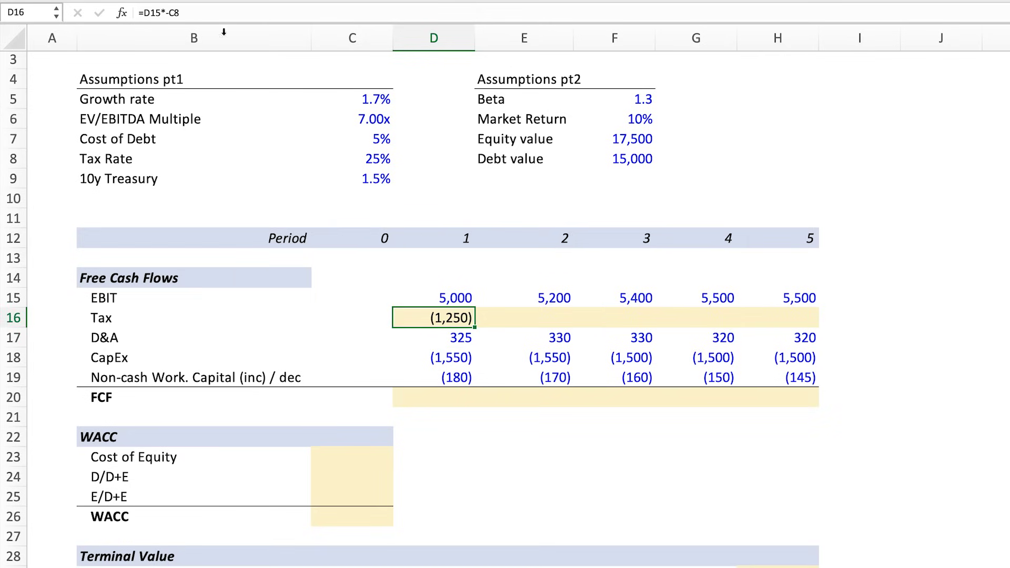
Step: Make the tax rate reference in D16 absolute as $C$8 and copy the tax formula across to H16
click(230, 15)
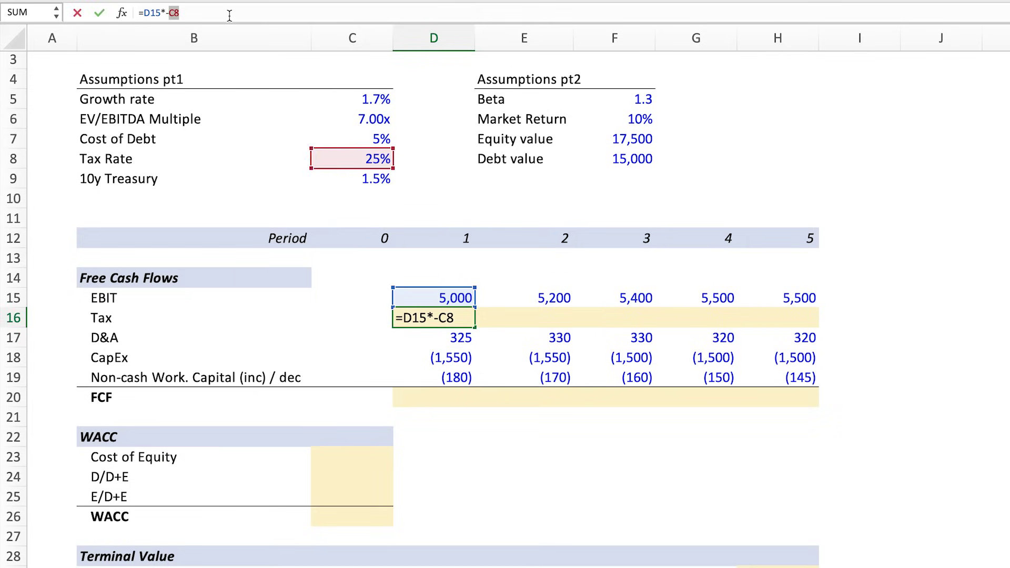
key(F4)
key(Return)
click(461, 313)
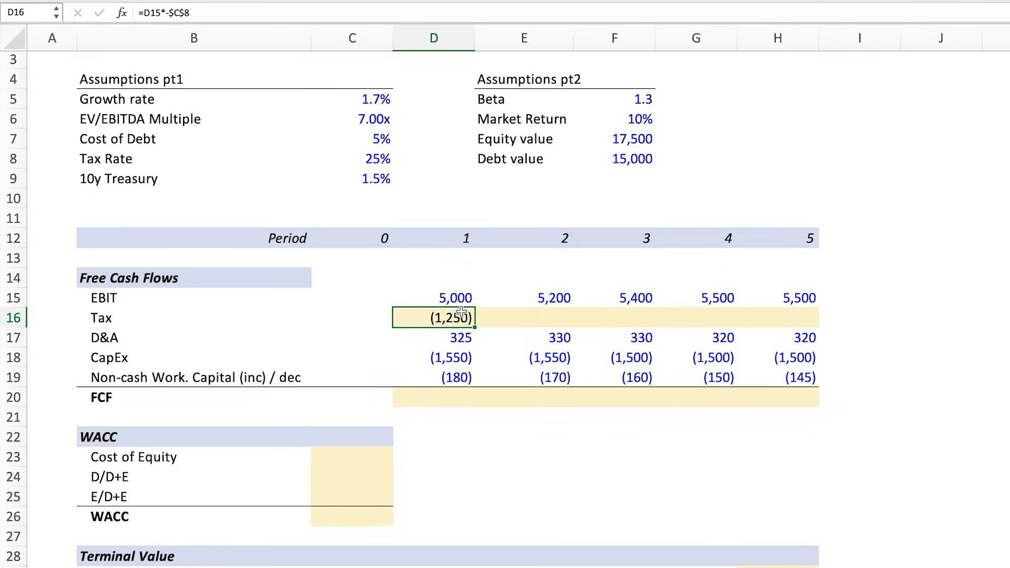
drag(461, 312, 789, 318)
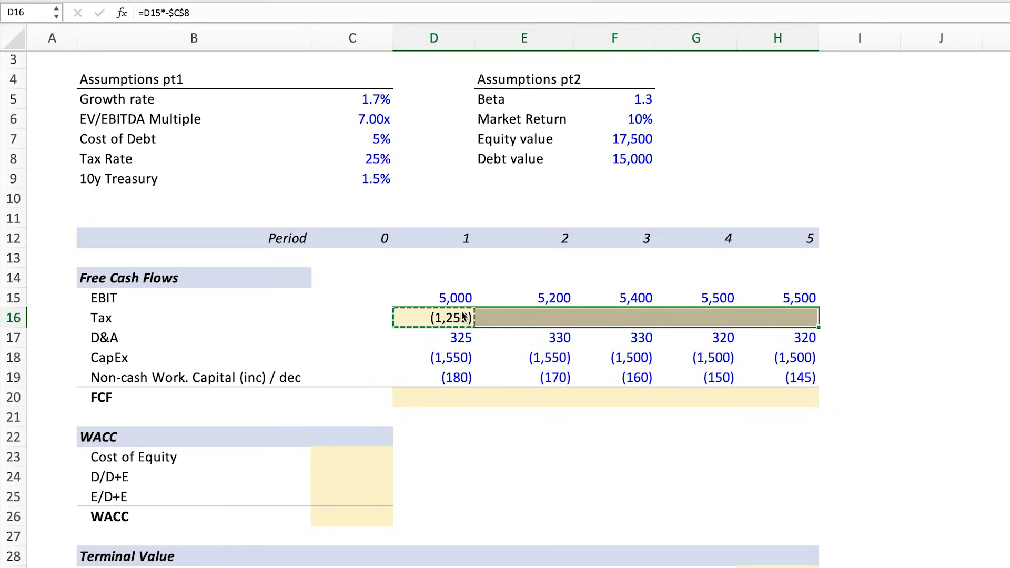
key(ctrl+r)
Step: Calculate the period 1 free cash flow in D20 with =SUM(D15:D19)
click(441, 396)
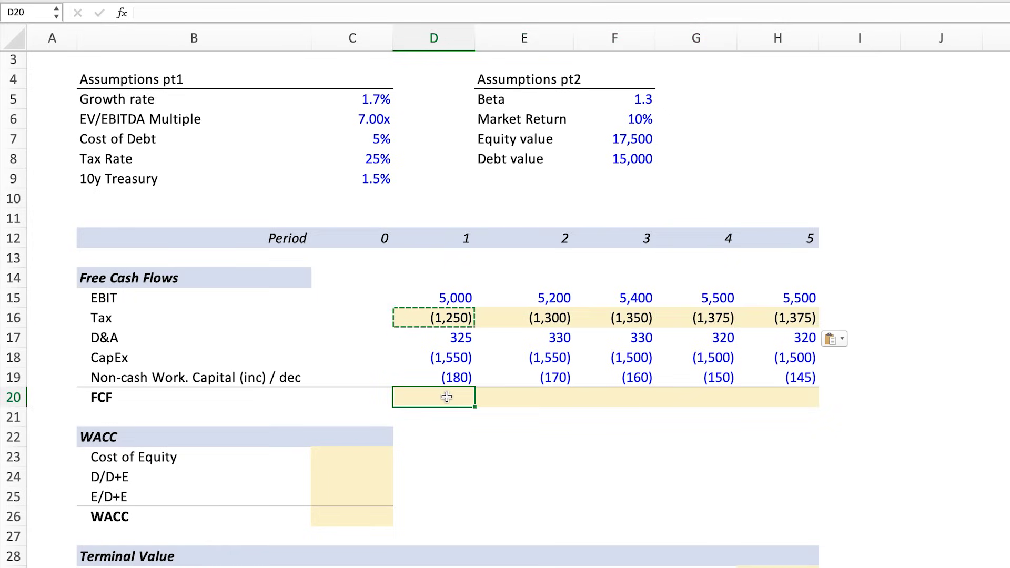
text(=SUM()
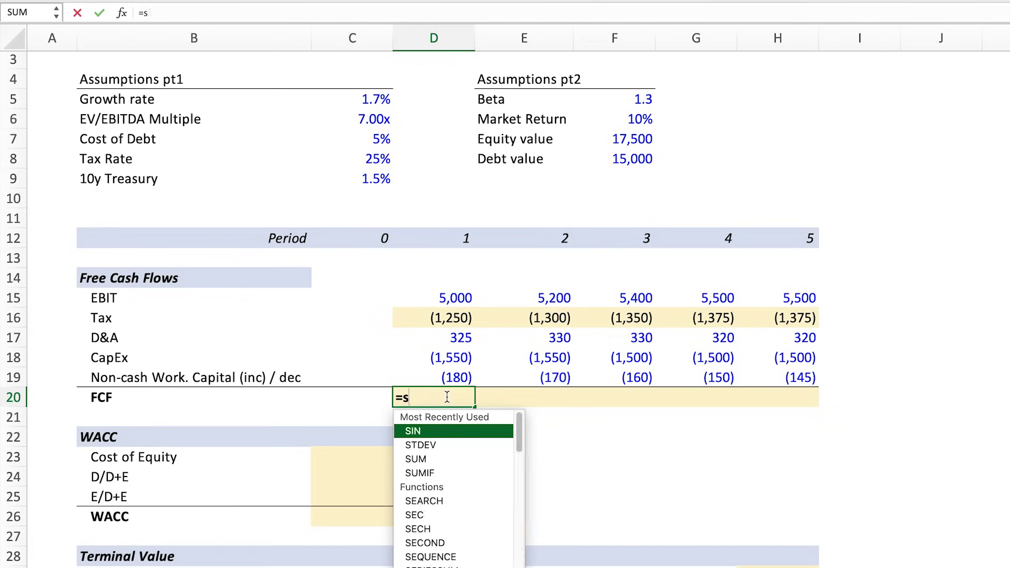
key(Up)
key(shift+Up)
key(shift+Up)
key(shift+Up)
key(shift+Up)
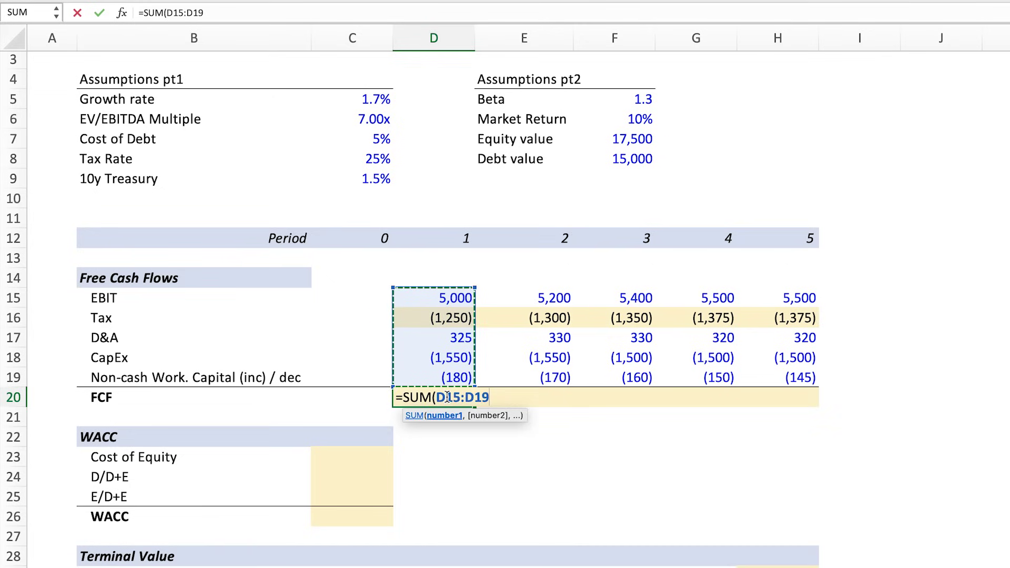
key(Return)
Step: Copy the period 1 FCF formula across the FCF row to period 5 in H20
key(Up)
key(ctrl+c)
key(shift+Right)
key(shift+Right)
key(shift+Right)
key(shift+Right)
key(shift+Right)
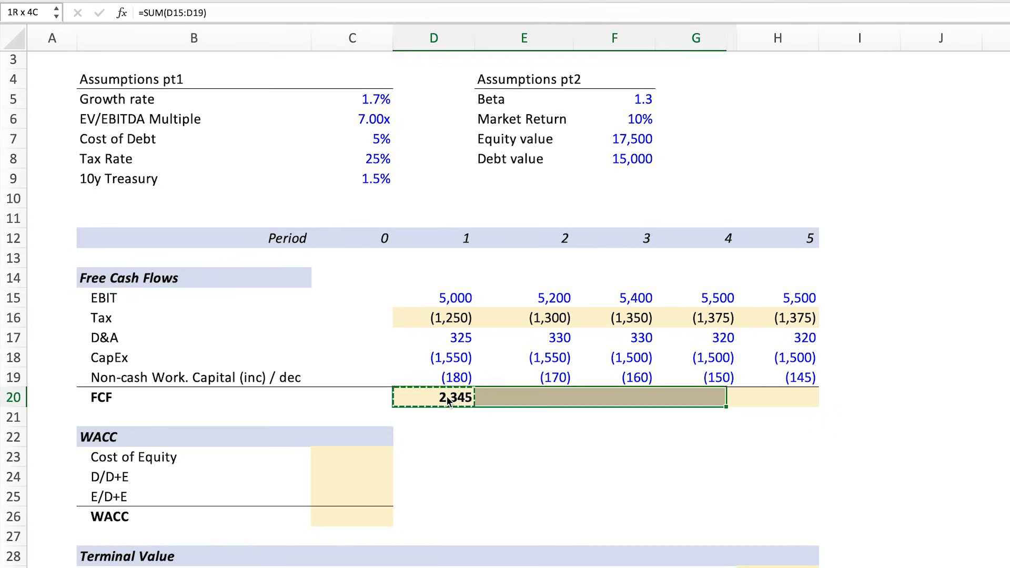
key(shift+Left)
key(ctrl+v)
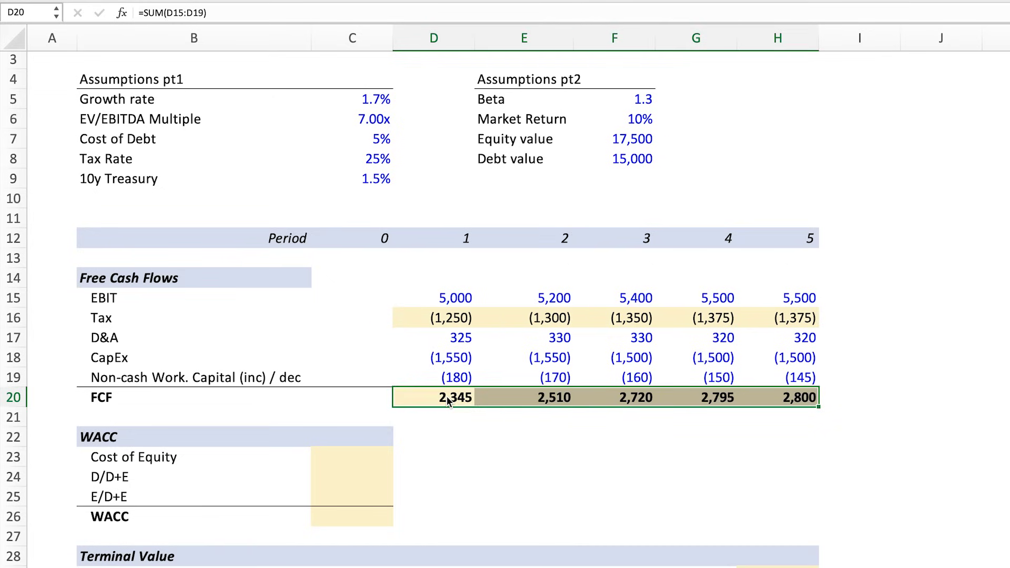
Step: Calculate the cost of equity in C23 from the 10y Treasury, beta and market return with =C9+F5*(F6-C9)
click(354, 456)
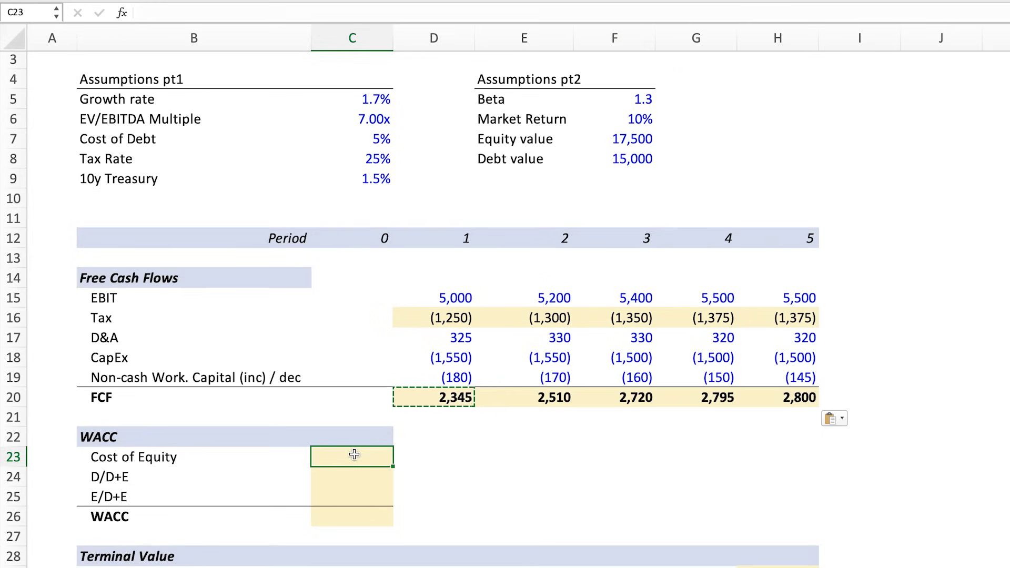
text(=)
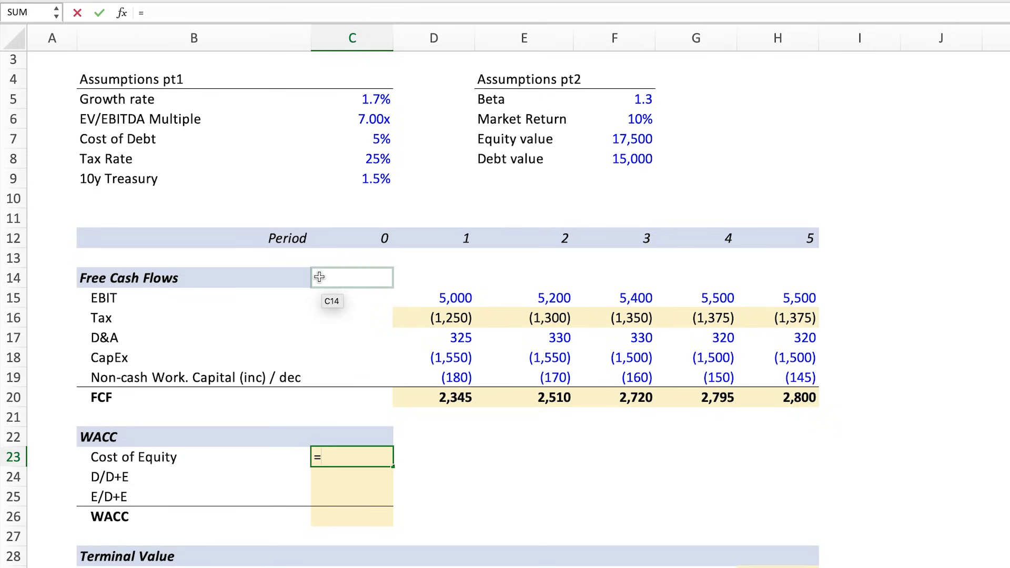
click(368, 179)
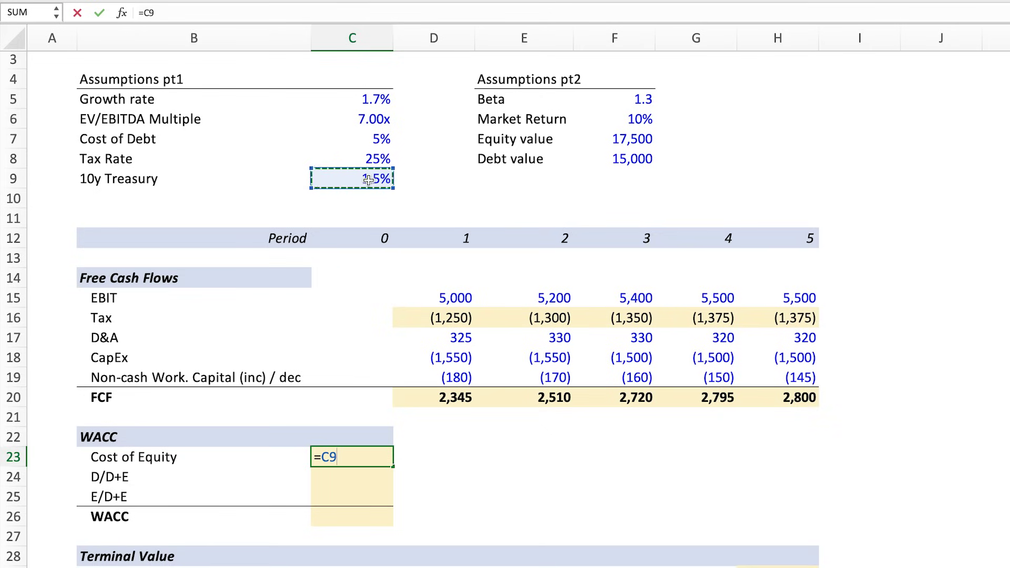
text(+)
click(645, 101)
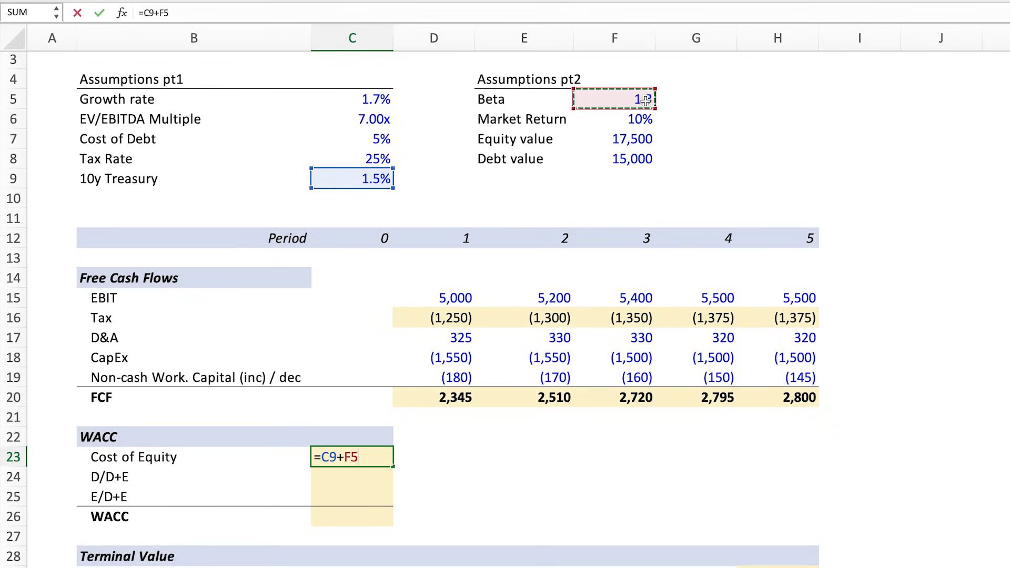
text(*()
click(613, 120)
text(-)
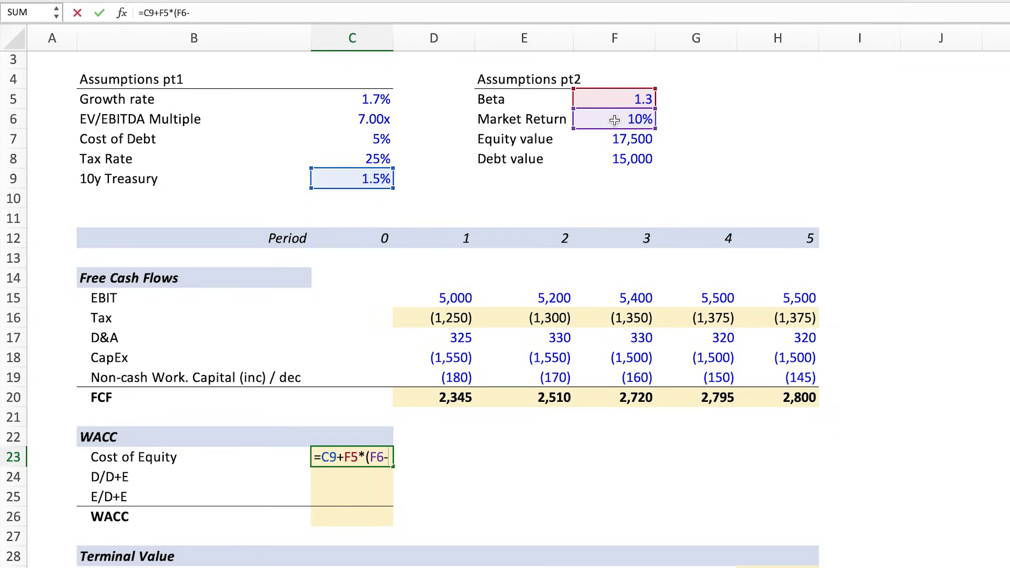
click(350, 181)
text())
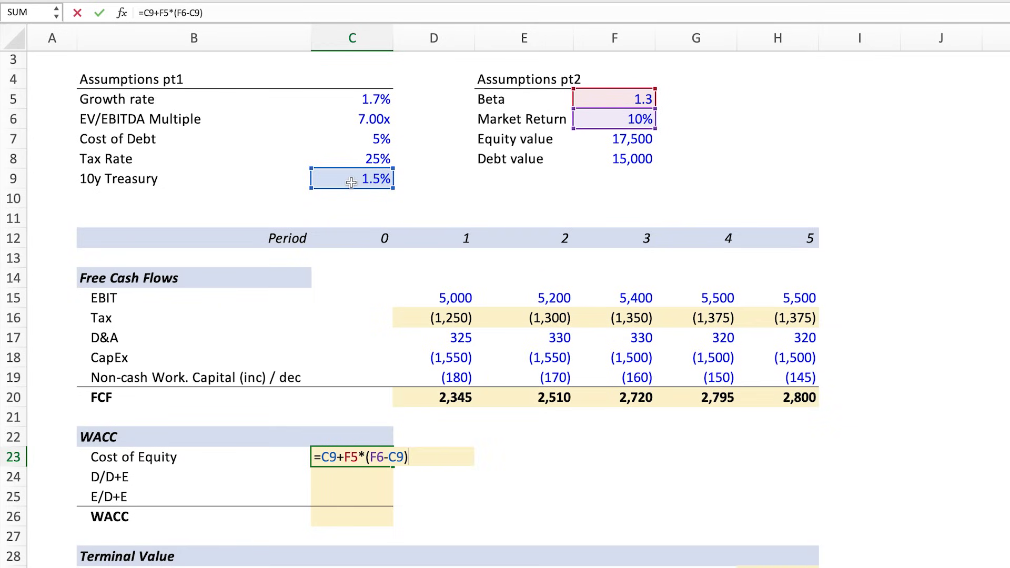
key(Return)
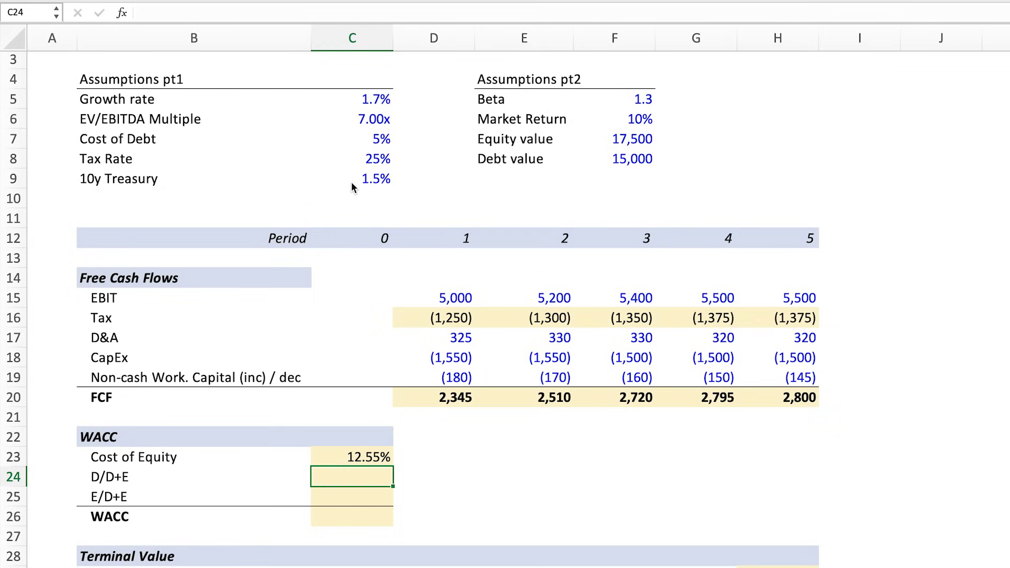
Step: Calculate the debt weight D/D+E in C24 as debt value over total capital, =F8/SUM(F7:F8)
text(=)
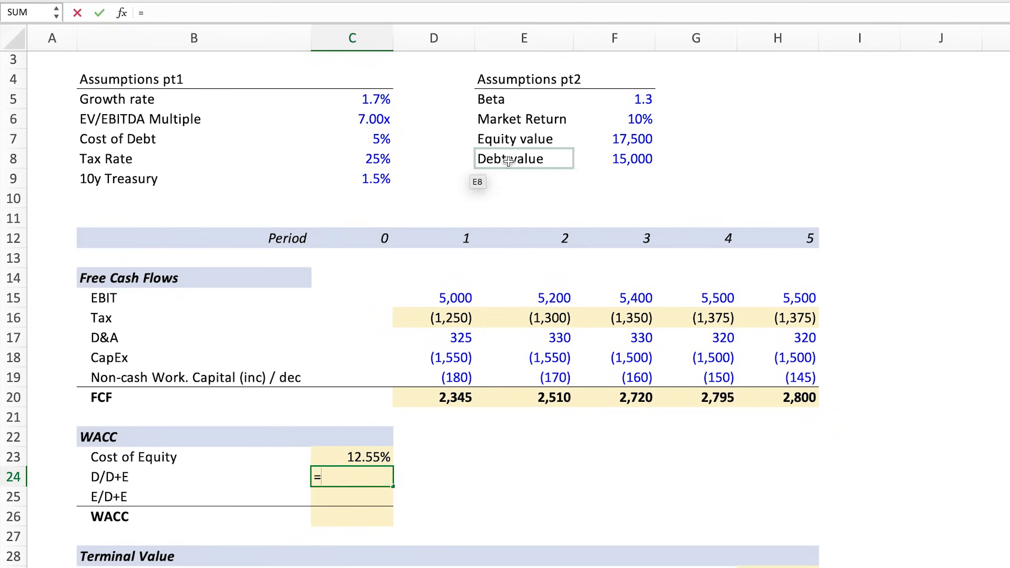
click(654, 162)
text(/SUM()
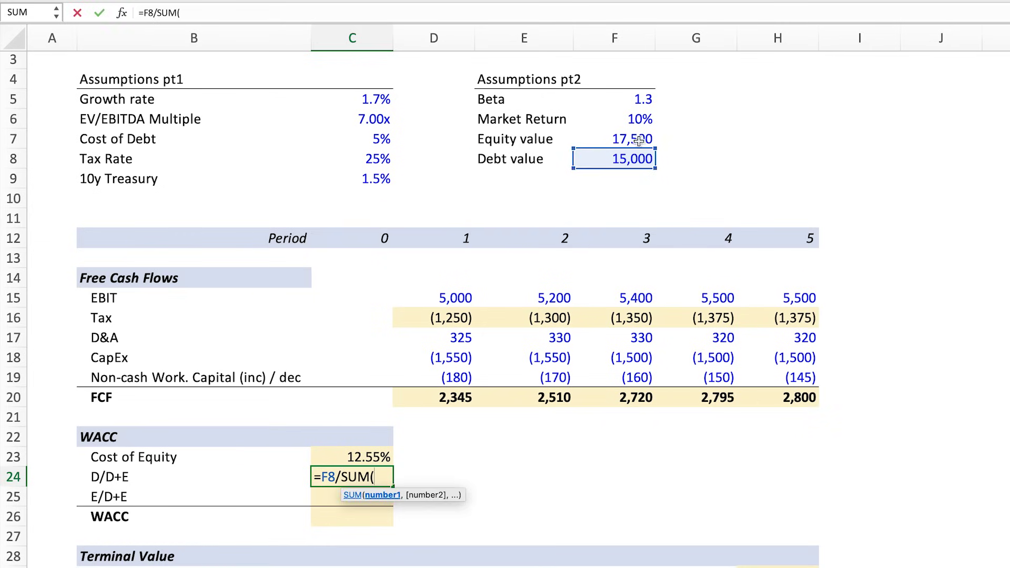
drag(638, 140, 637, 167)
text())
key(Return)
Step: Calculate the equity weight E/D+E in C25 as equity value over total capital, =F7/SUM(F7:F8)
text(=)
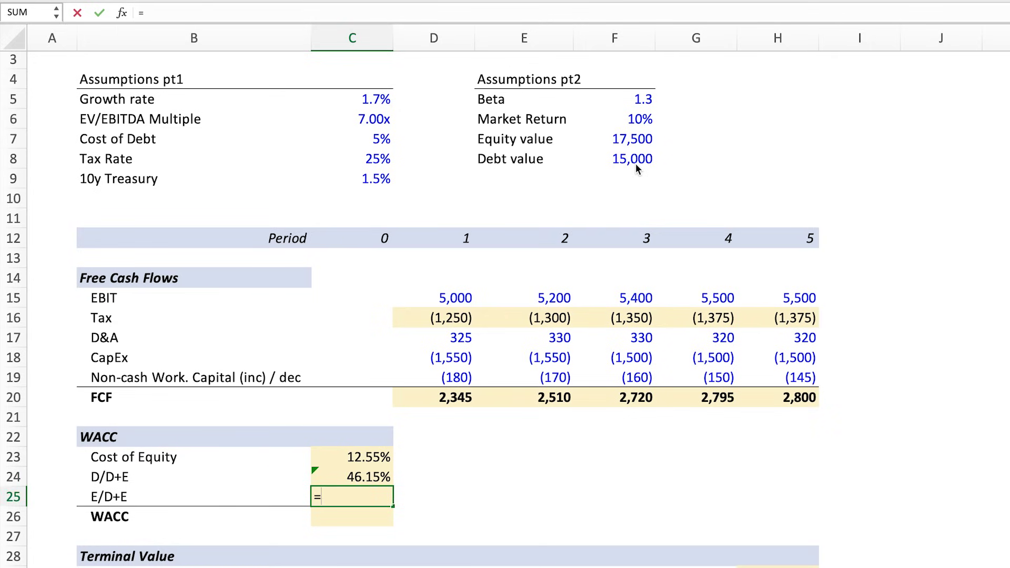
click(638, 138)
text(/)
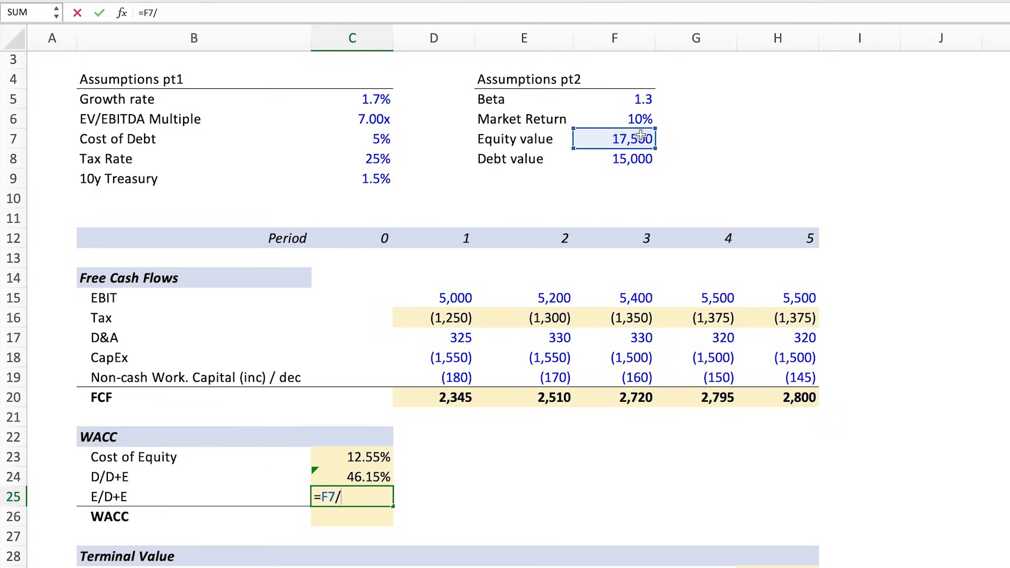
text(su)
key(Tab)
drag(614, 132, 625, 168)
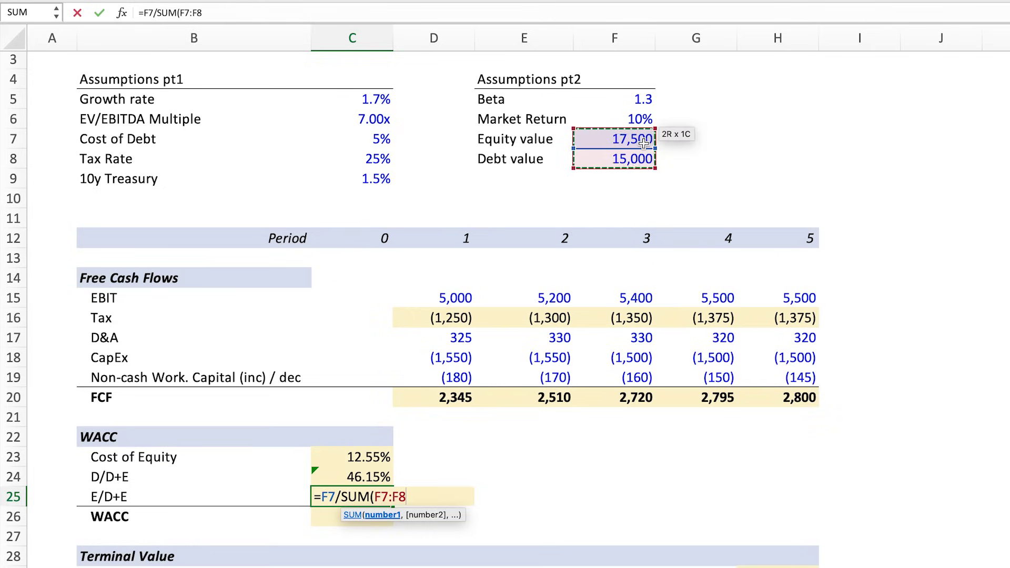
text())
key(Return)
Step: Calculate the WACC in C26 with after-tax cost of debt, =C25*C23+C24*C7*(1-C8)
text(=)
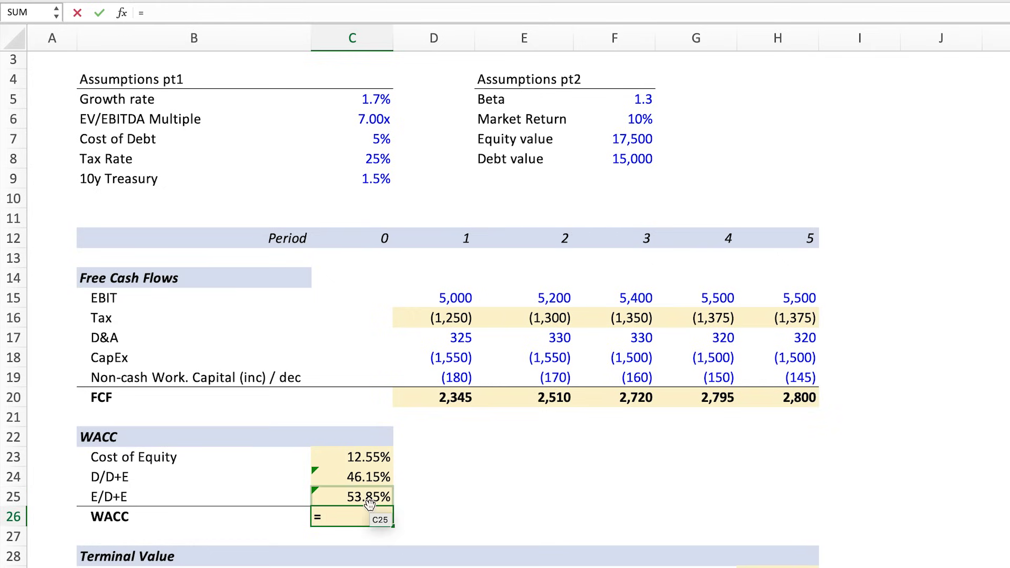
click(352, 493)
text(*)
click(355, 456)
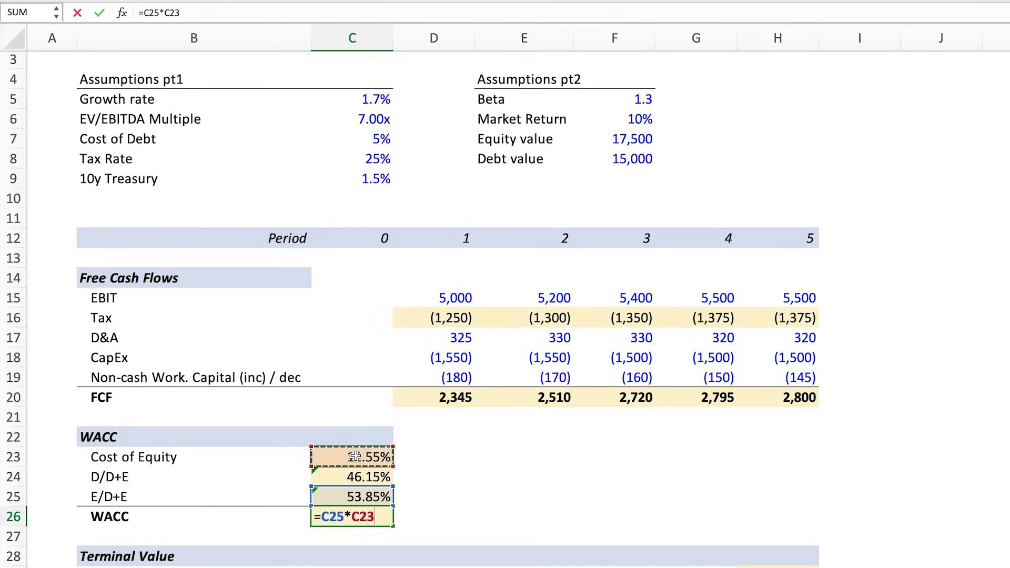
text(=)
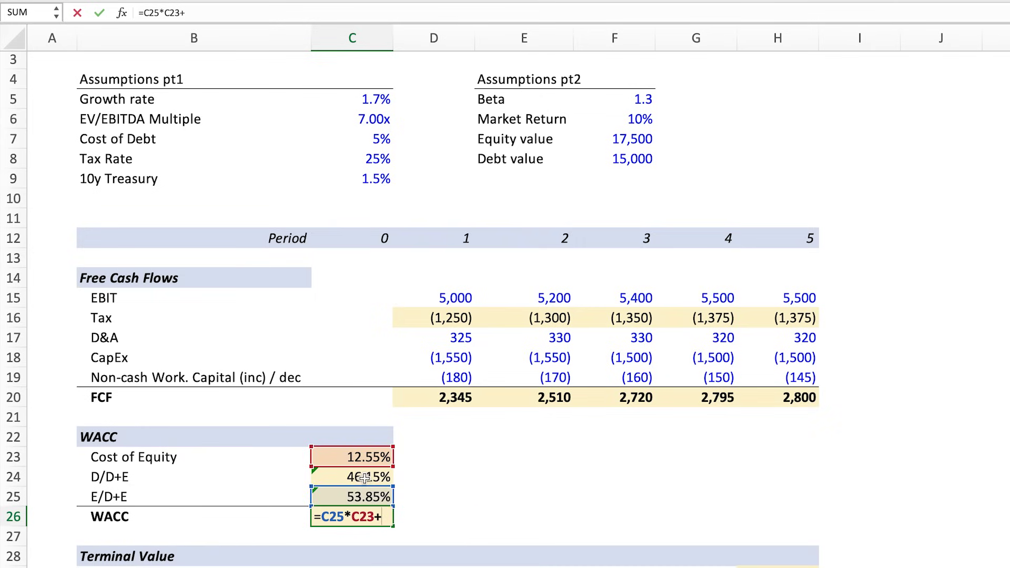
click(365, 477)
text(*)
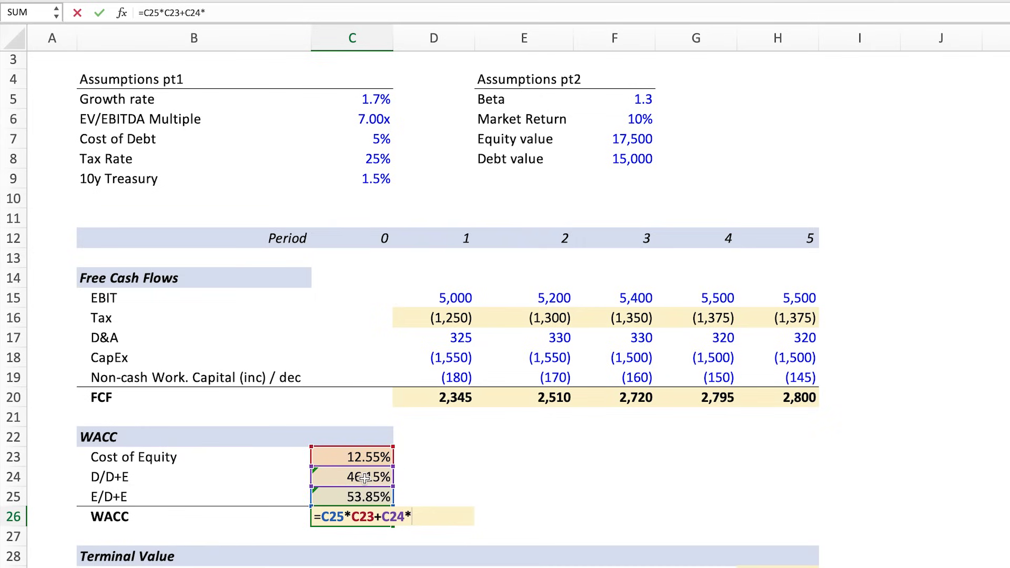
click(347, 140)
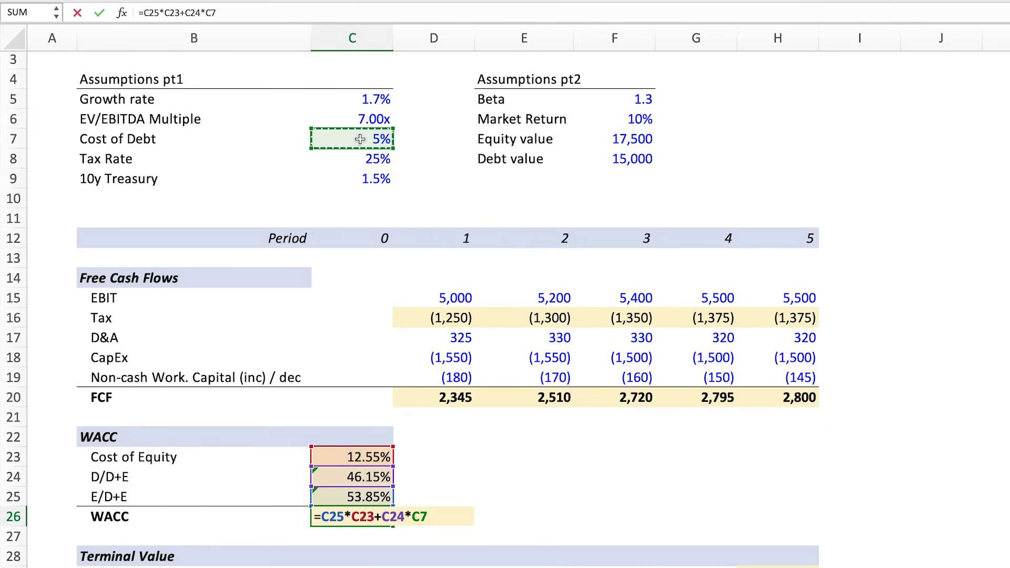
text(*(1-)
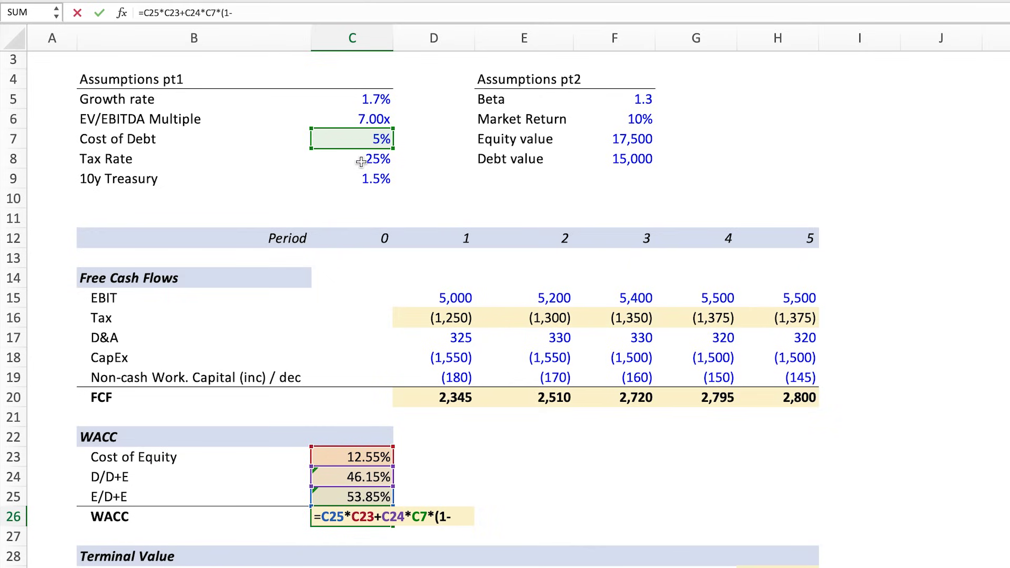
click(360, 160)
text())
key(Return)
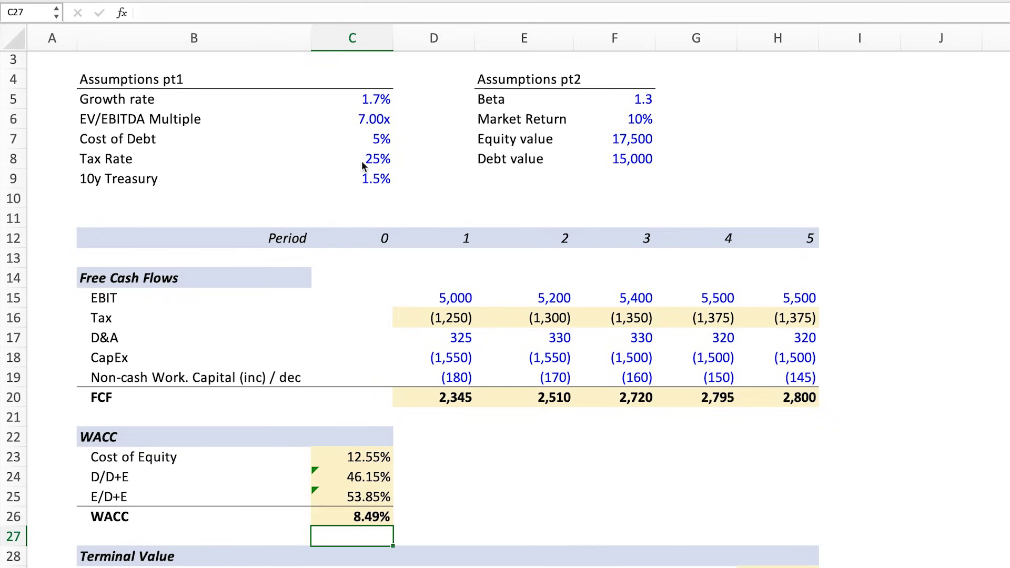
Step: Calculate the period 5 EBITDA in H29 of the Terminal Value section as EBIT plus D&A, =H15+H17
scroll(578, 530, down, 5)
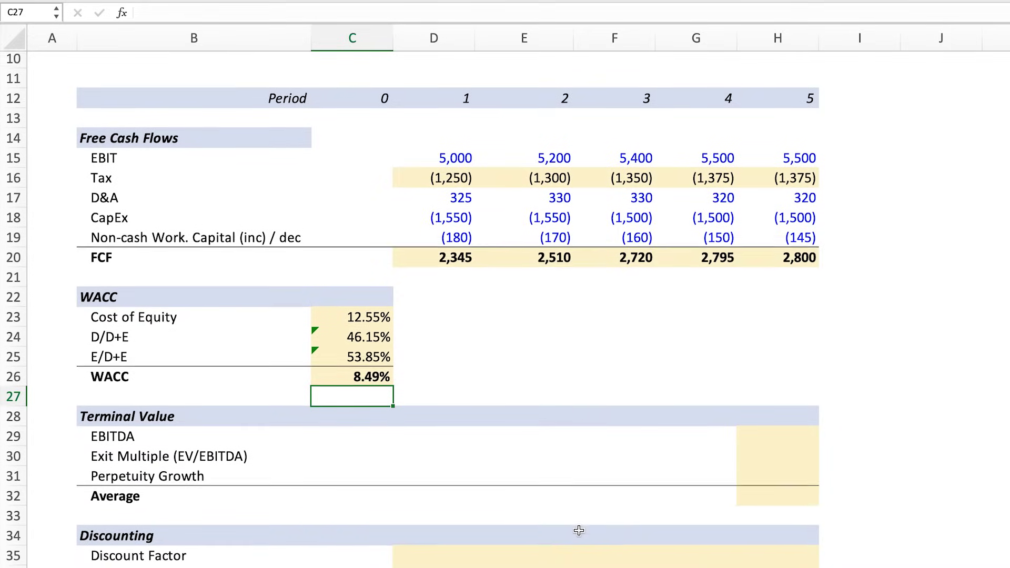
click(800, 435)
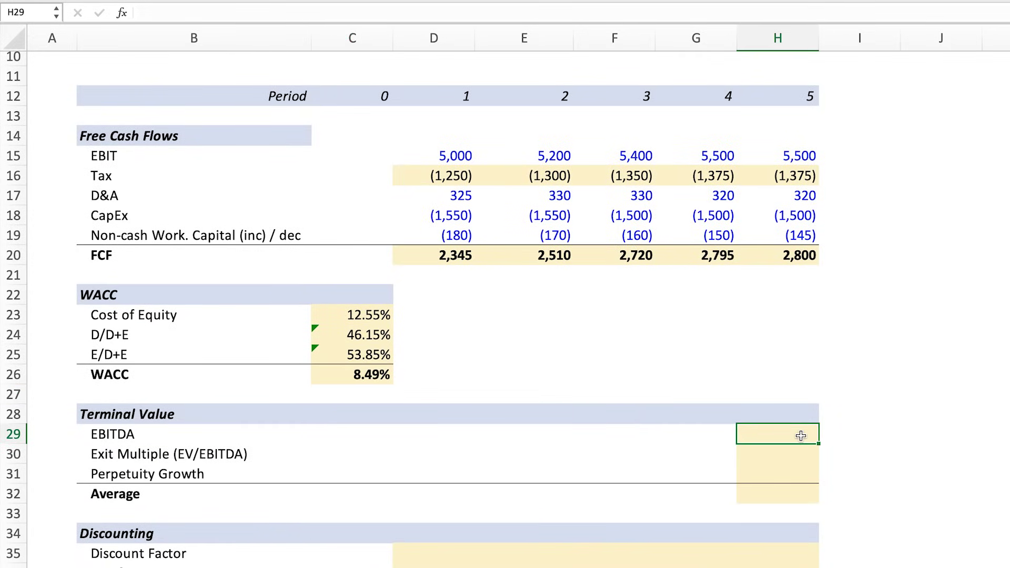
scroll(800, 436, up, 3)
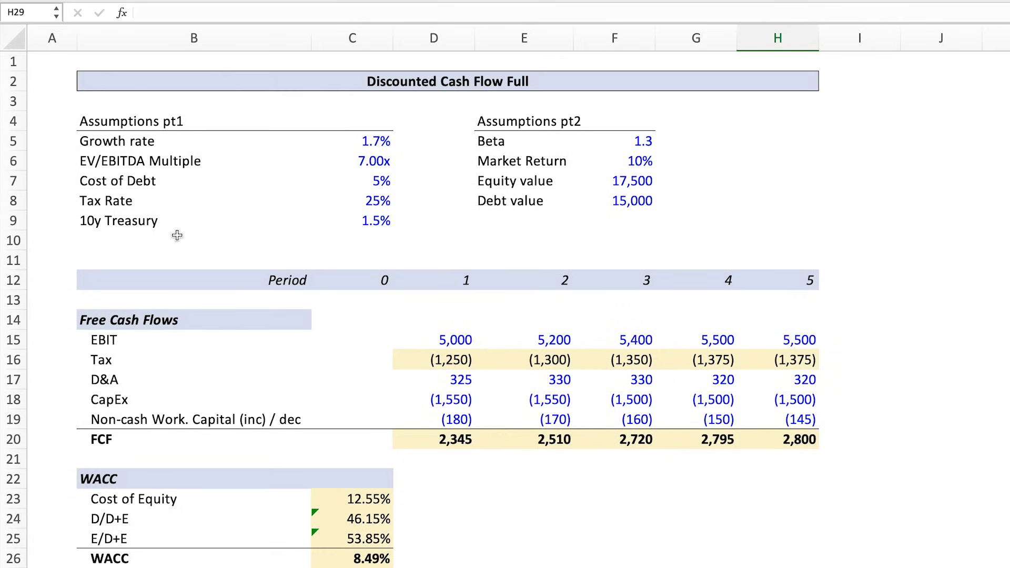
drag(87, 347, 780, 347)
drag(135, 384, 781, 380)
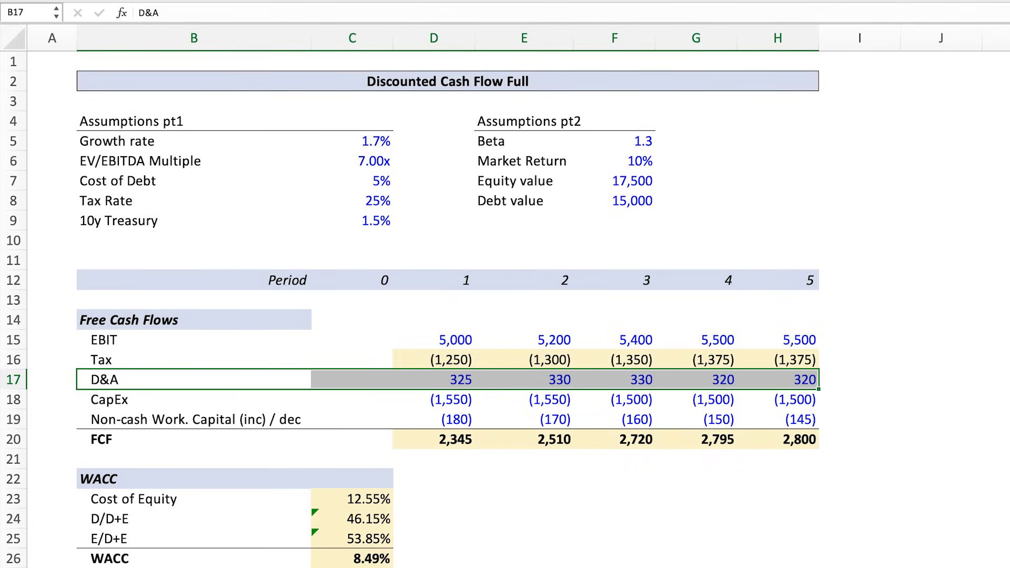
click(778, 567)
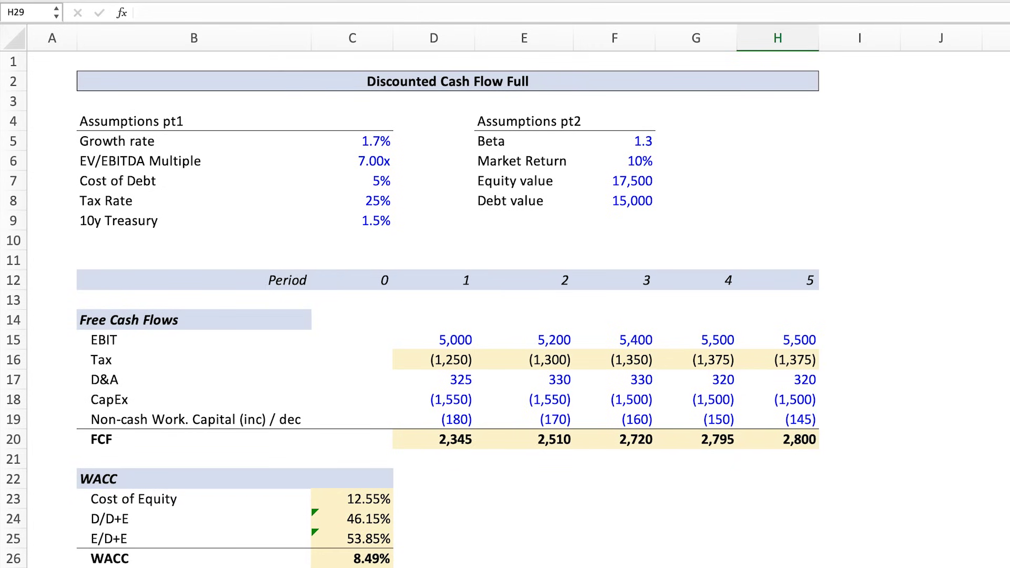
text(=)
click(789, 339)
text(+)
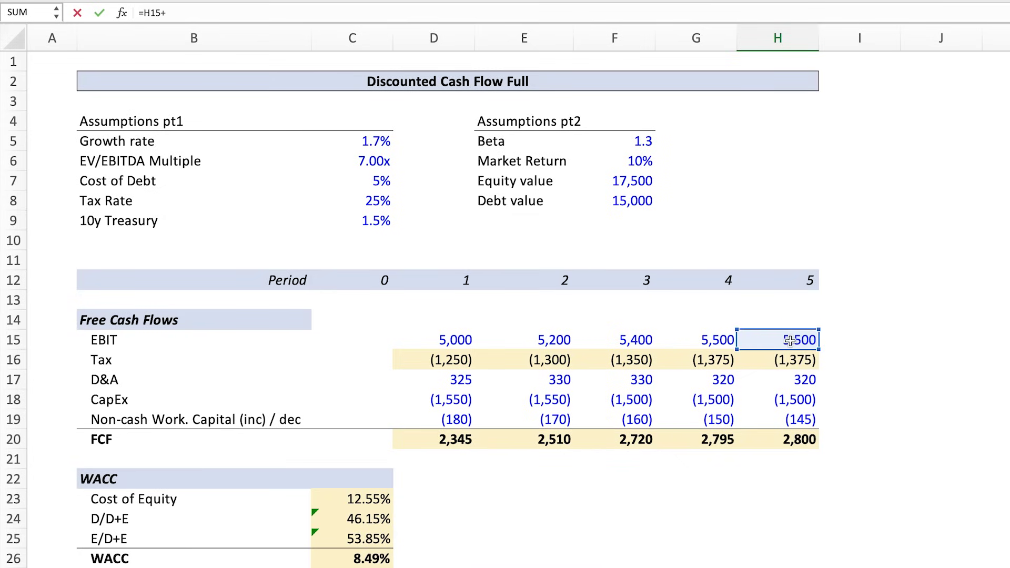
click(794, 381)
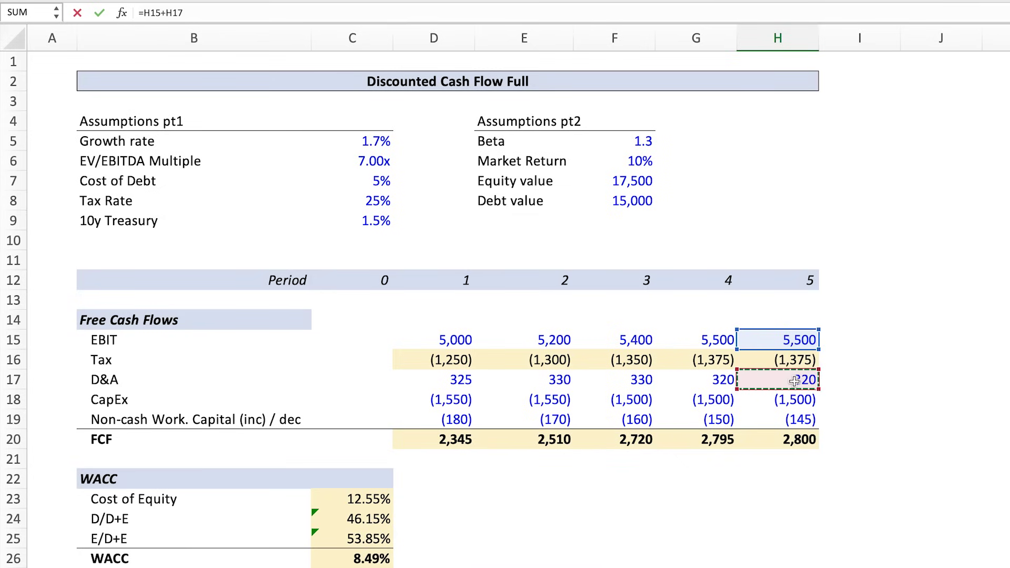
key(Return)
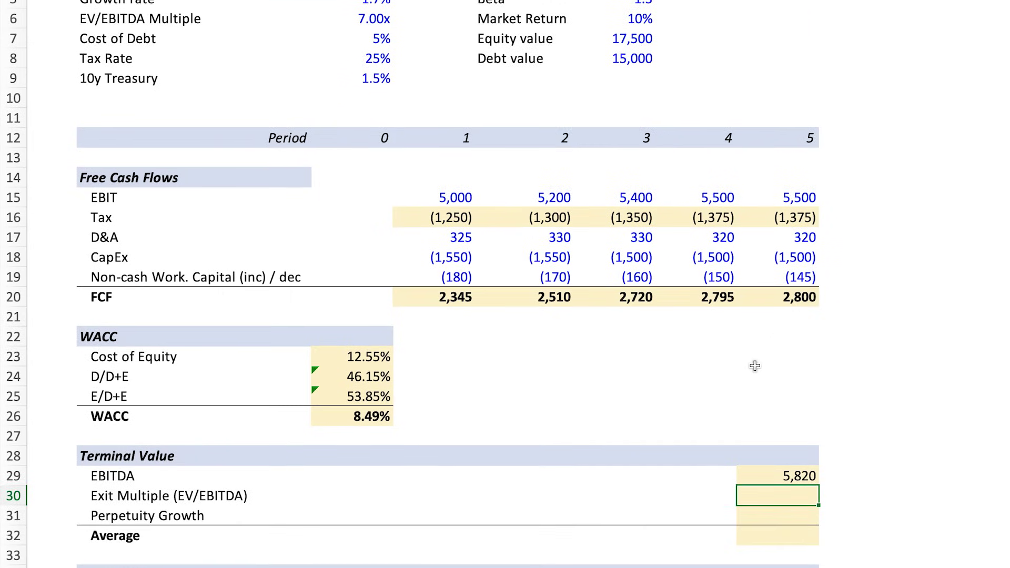
Step: Calculate the exit multiple terminal value in H30 as EBITDA in H29 times the EV/EBITDA multiple in C6
text(=)
key(Up)
text(*)
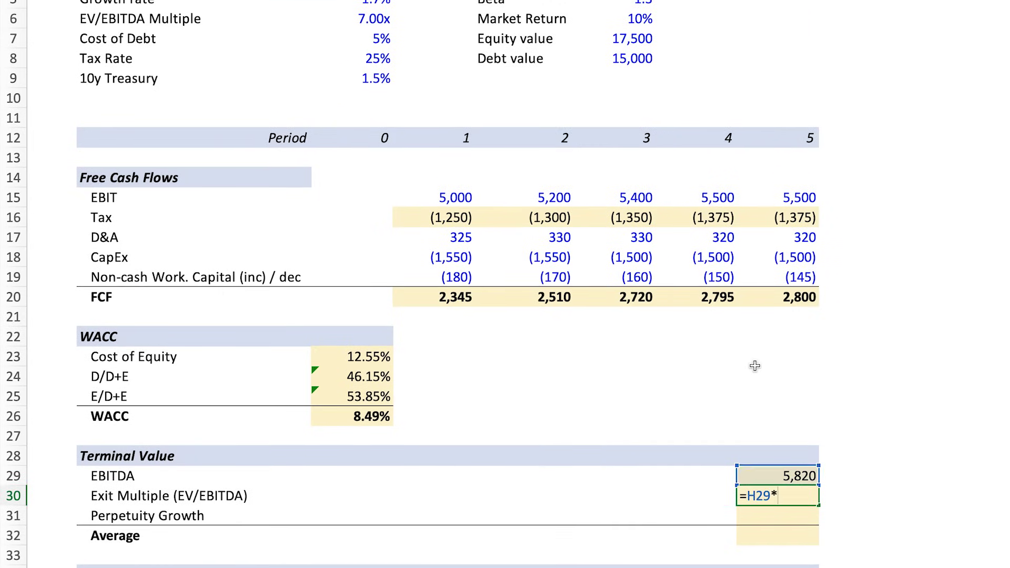
scroll(754, 366, up, 1)
scroll(754, 365, up, 1)
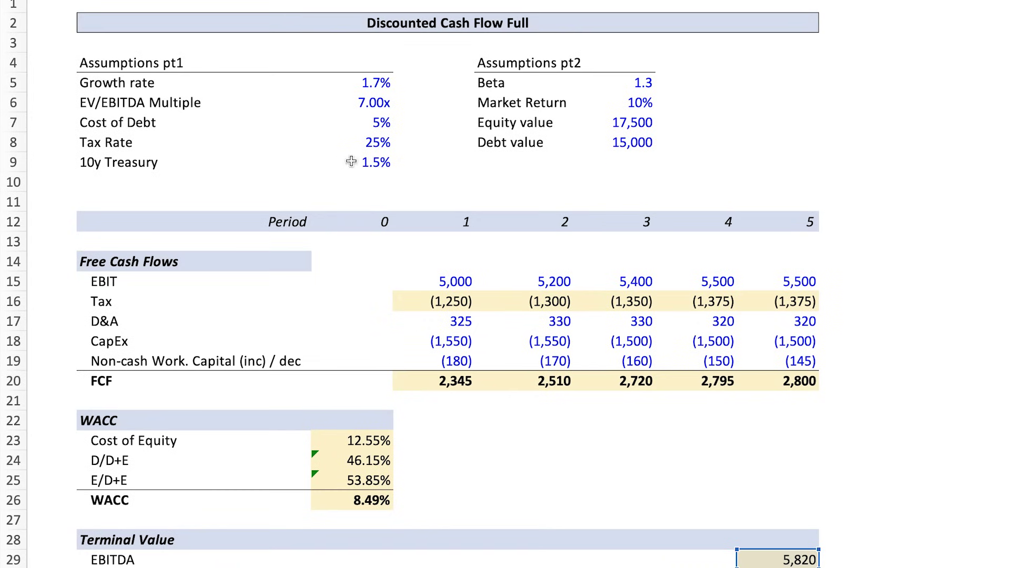
click(366, 103)
key(Return)
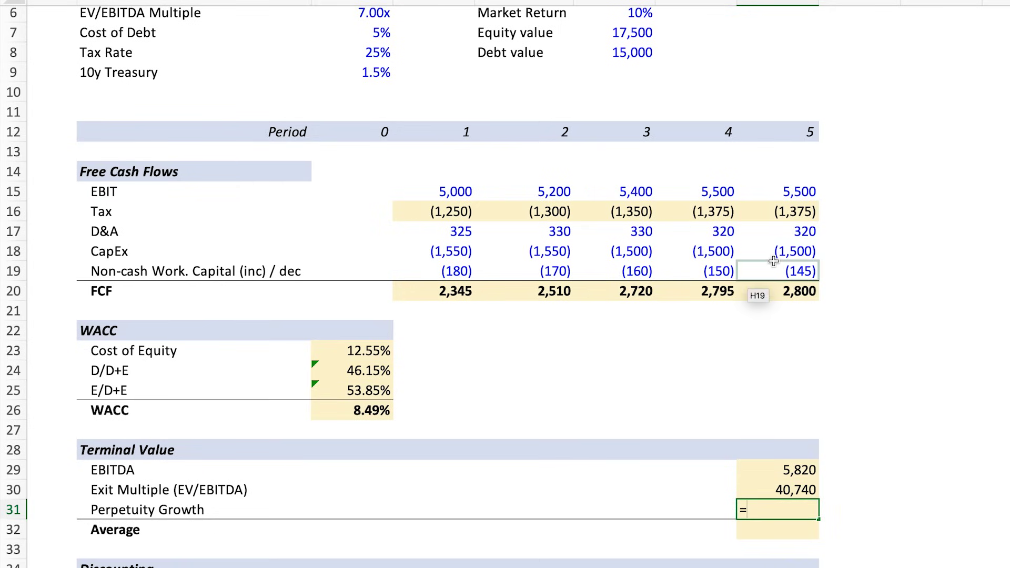
Step: Calculate the perpetuity growth terminal value in H31 from the period 5 FCF, growth rate and WACC, =H20*(1+C5)/(C26-C5)
text(=)
click(775, 296)
text(*)
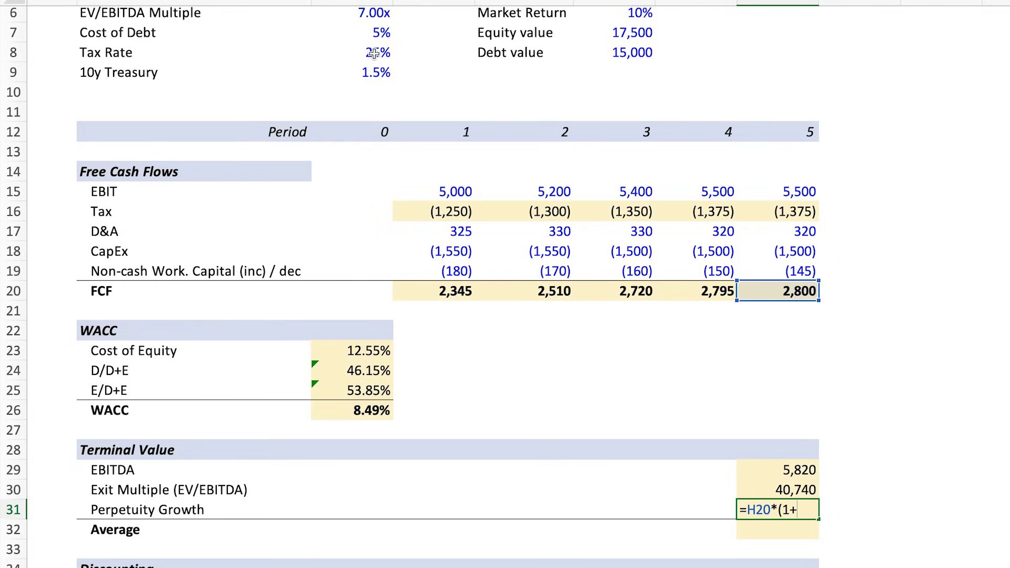
scroll(374, 55, up, 2)
click(376, 64)
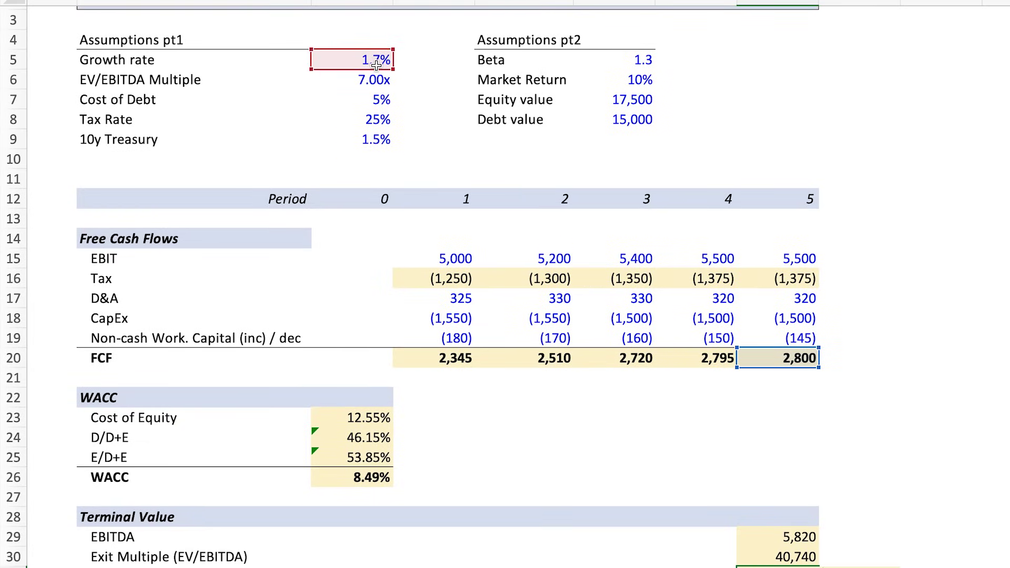
text()/()
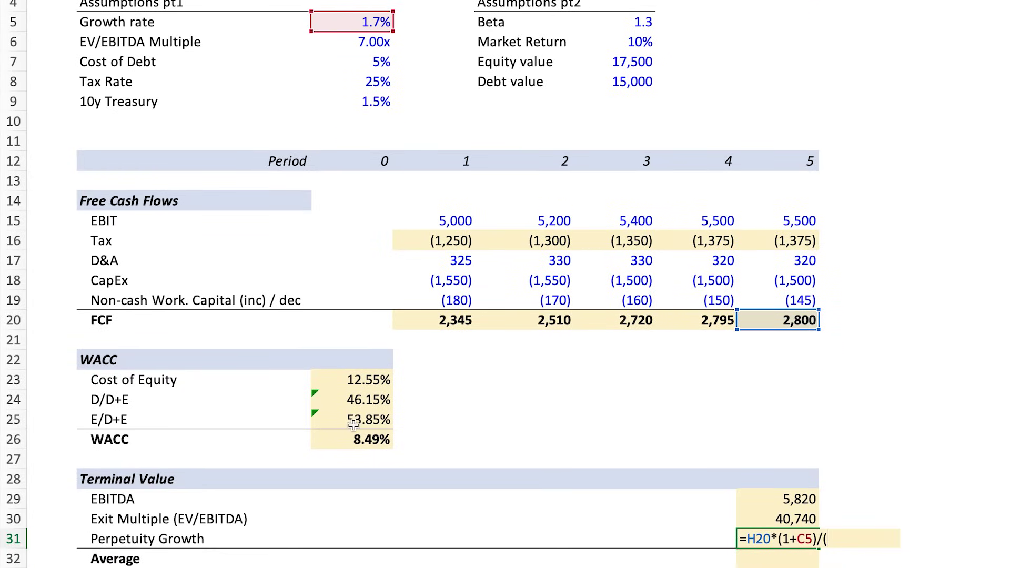
click(368, 439)
text(-)
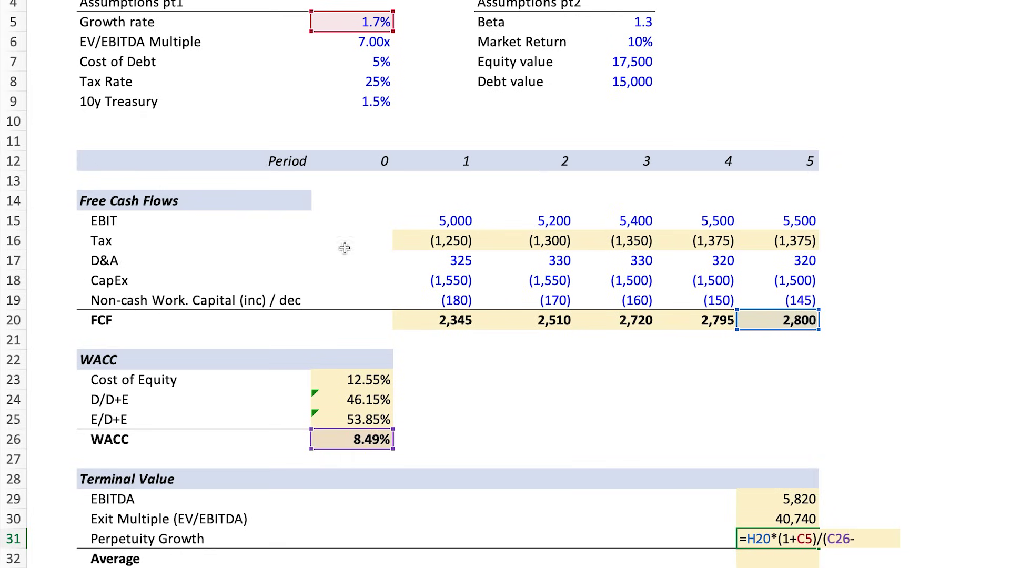
click(378, 27)
text())
key(Return)
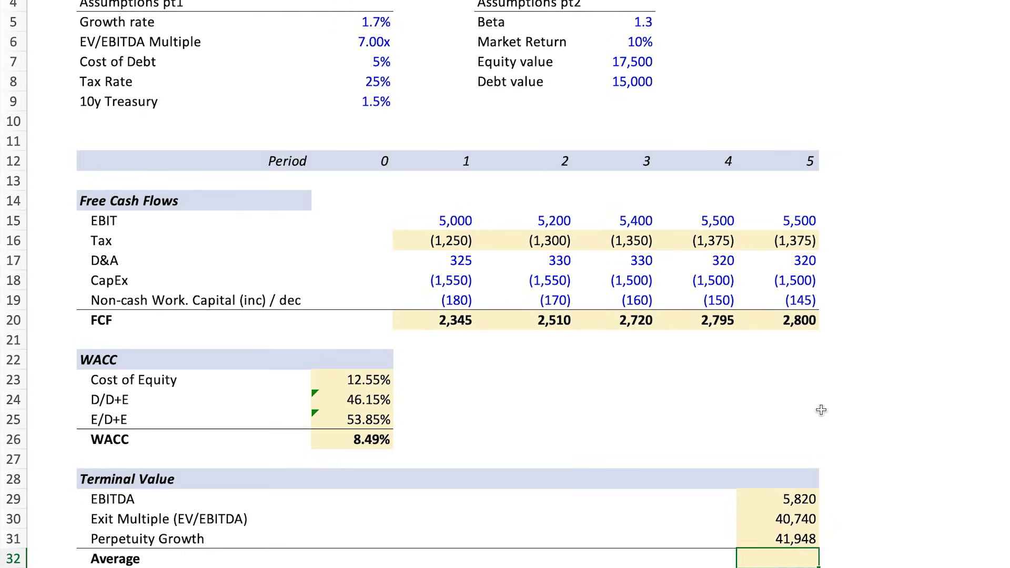
Step: Calculate the average terminal value in H32 from the exit multiple and perpetuity growth results, =AVERAGE(H30:H31)
scroll(820, 408, down, 3)
text(=aver)
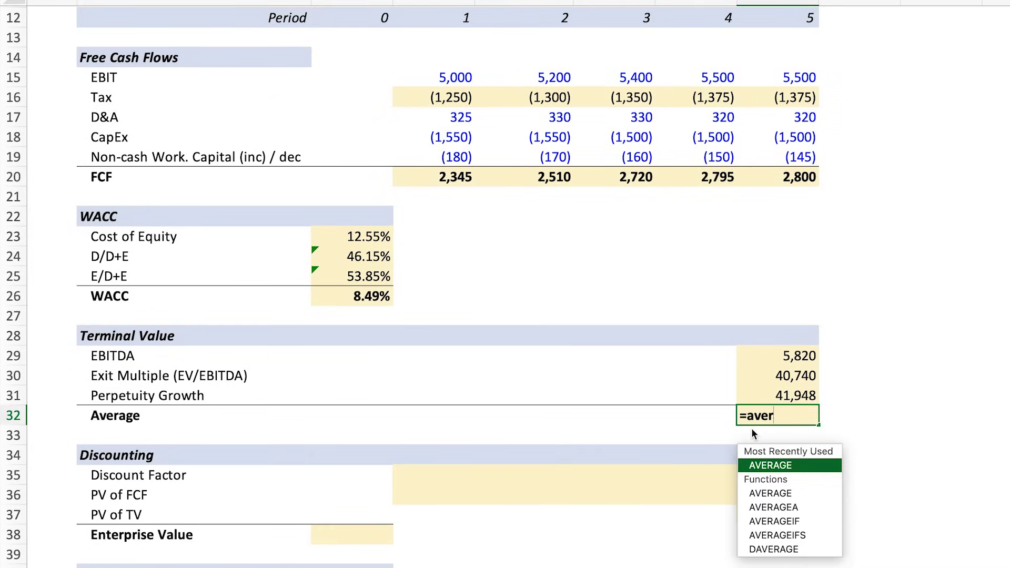
key(Tab)
drag(803, 383, 798, 396)
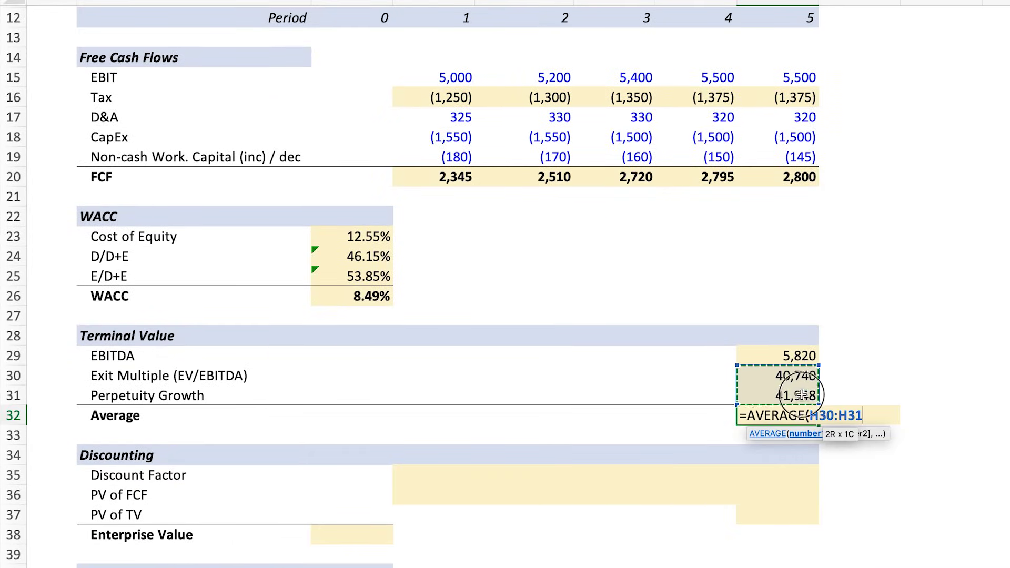
key(Return)
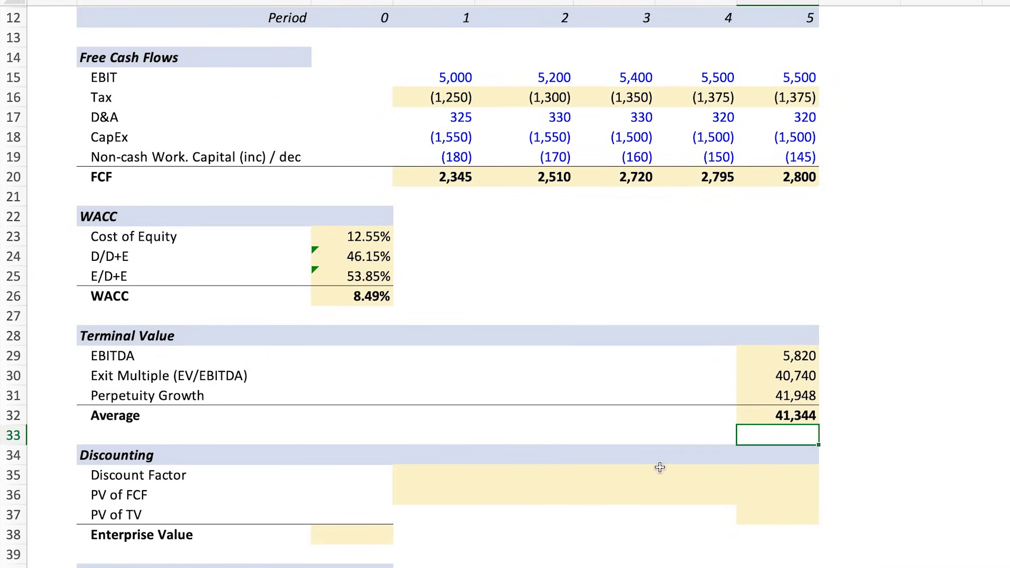
Step: Calculate the period 1 discount factor in D35 with an absolute reference to the WACC, =1/(1+$C$26)^D12
click(401, 472)
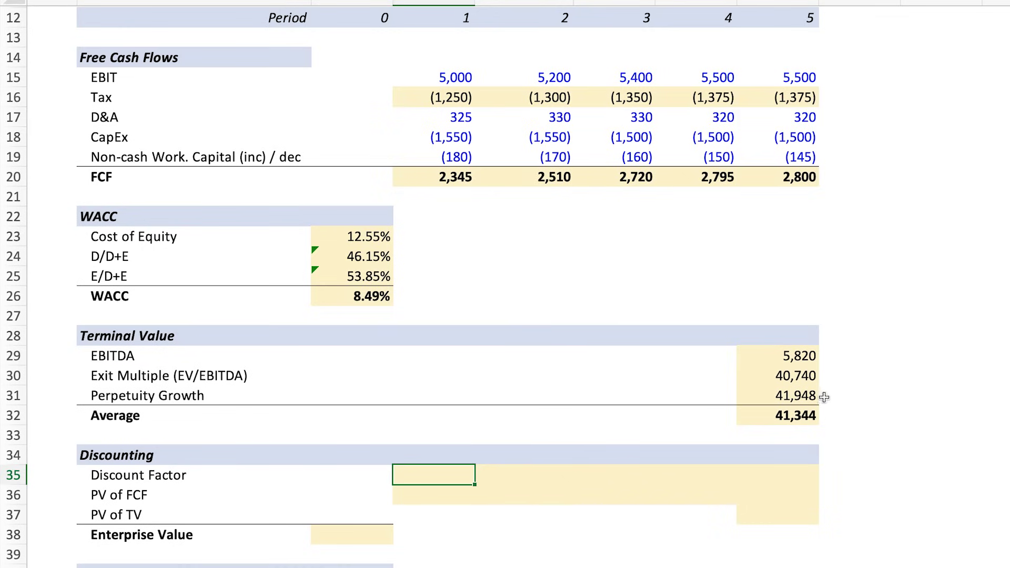
key(Escape)
text(=1/)
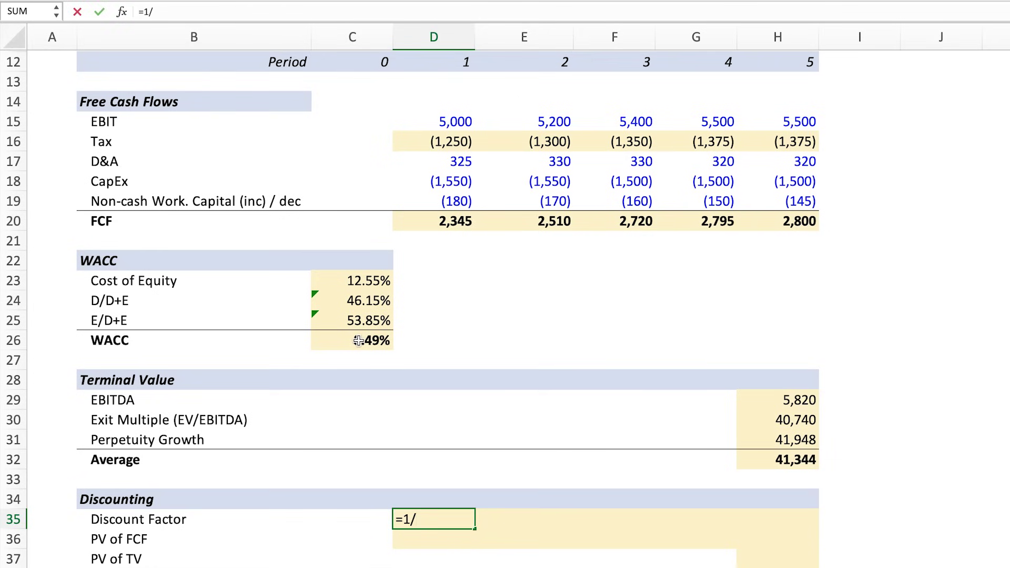
text((1+)
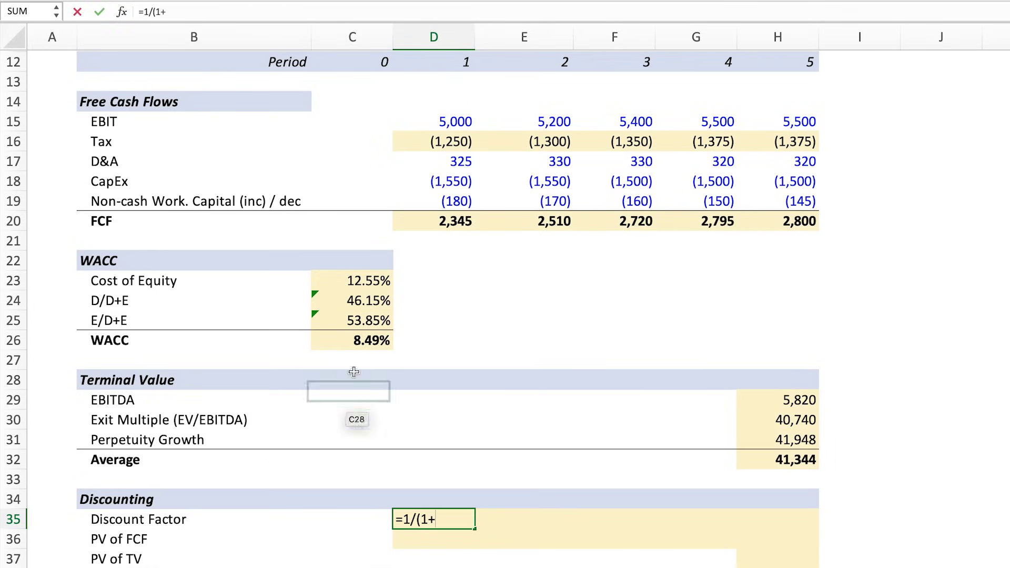
click(357, 341)
text())
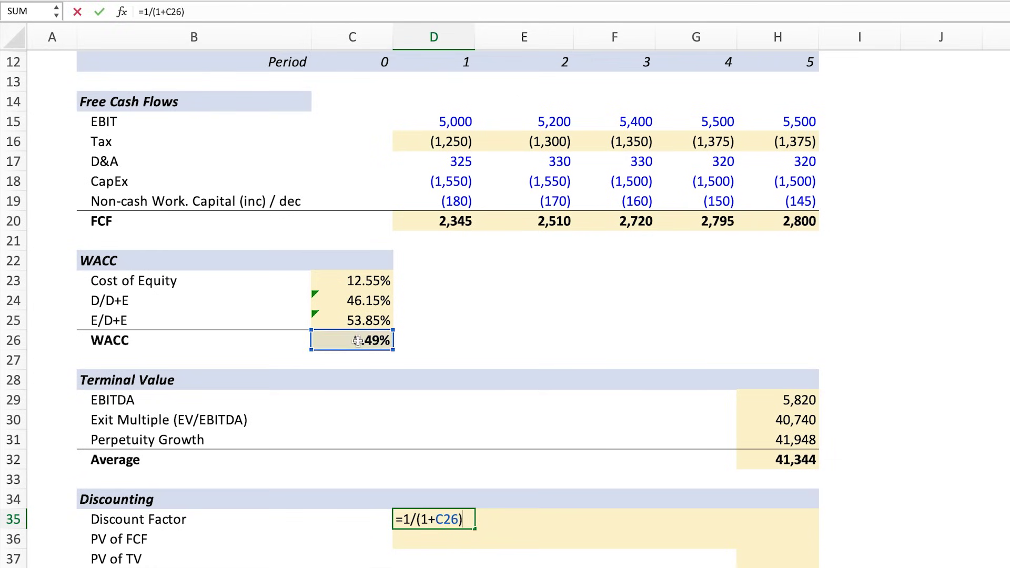
text(^)
click(461, 62)
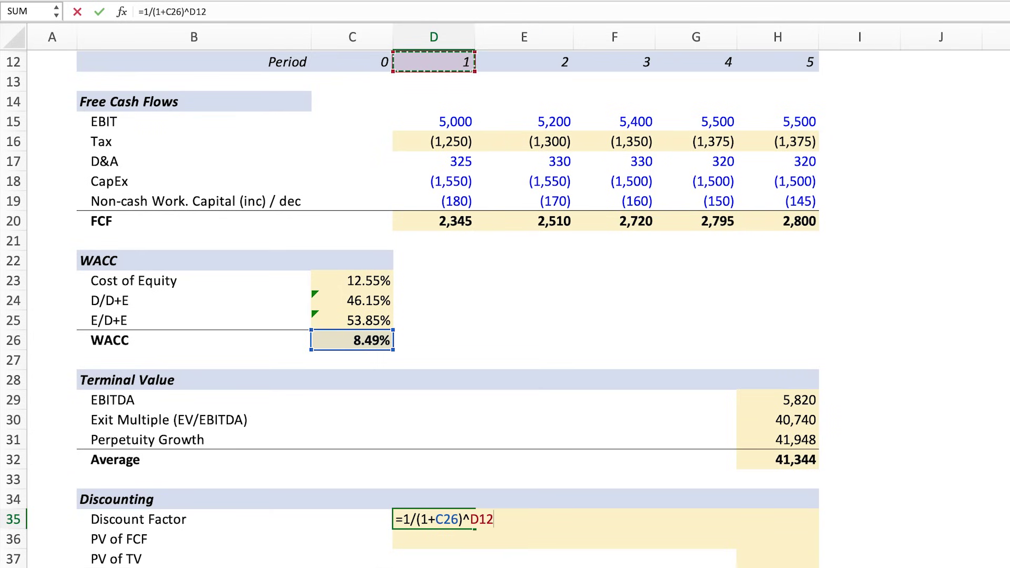
drag(182, 11, 165, 12)
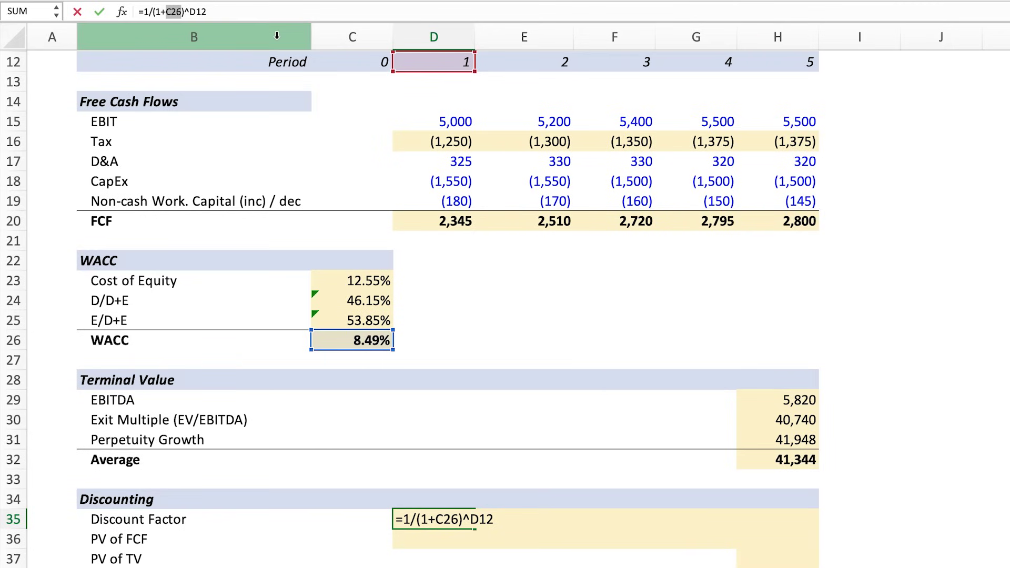
key(F4)
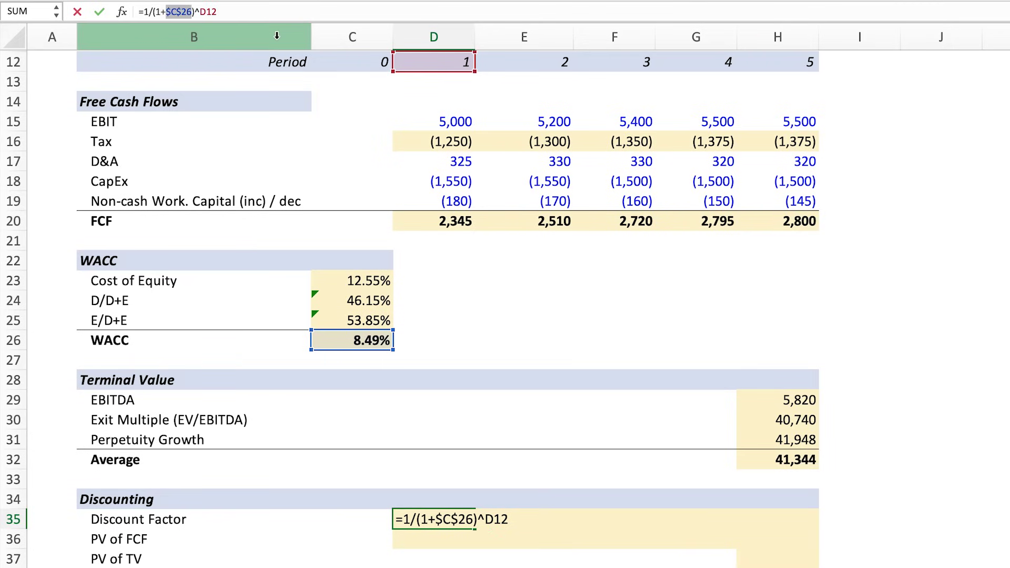
key(Return)
Step: Copy the discount factor formula from D35 across to period 5 in H35
key(Up)
key(ctrl+c)
key(shift+Right)
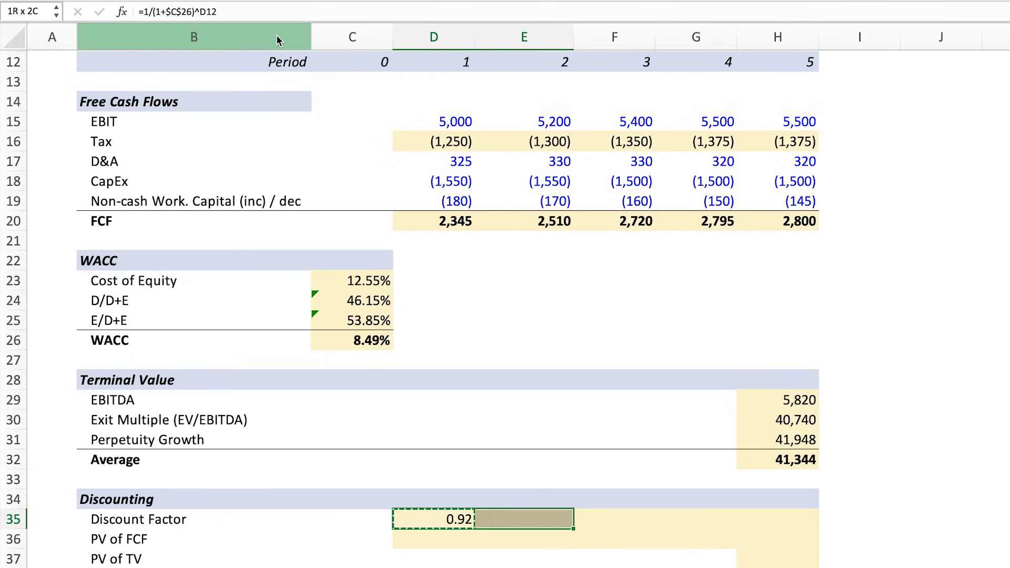
key(shift+Right)
key(shift+Right)
key(shift+Right)
key(ctrl+v)
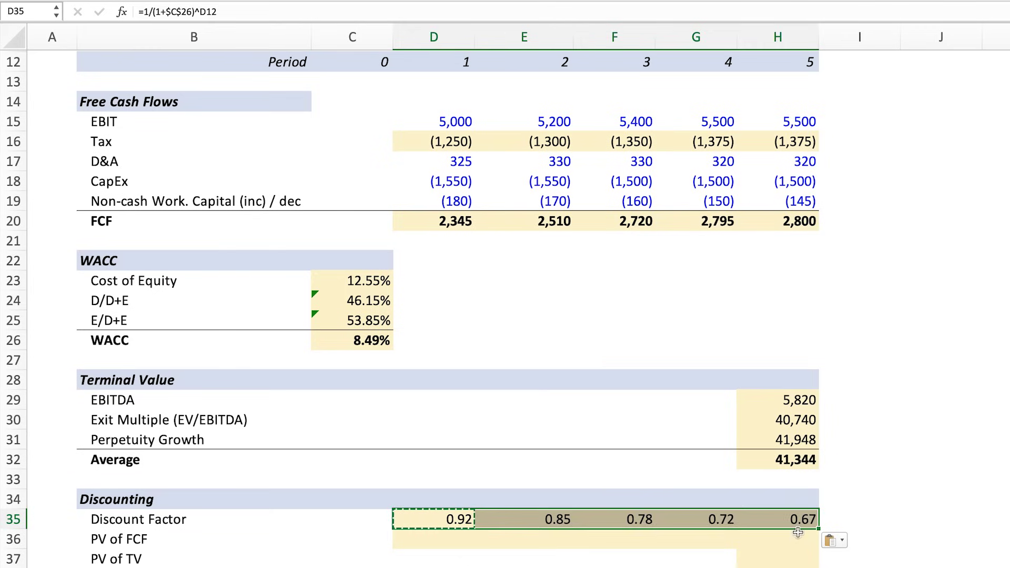
Step: Check which WACC and period cells the discount factor formula in H35 refers to
key(Right)
key(Right)
key(Right)
key(Right)
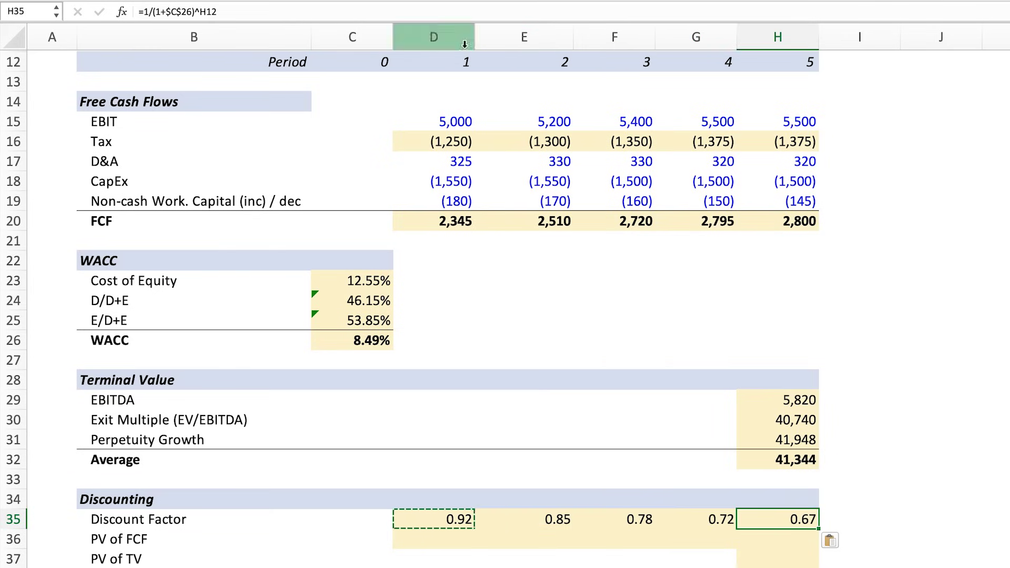
click(472, 16)
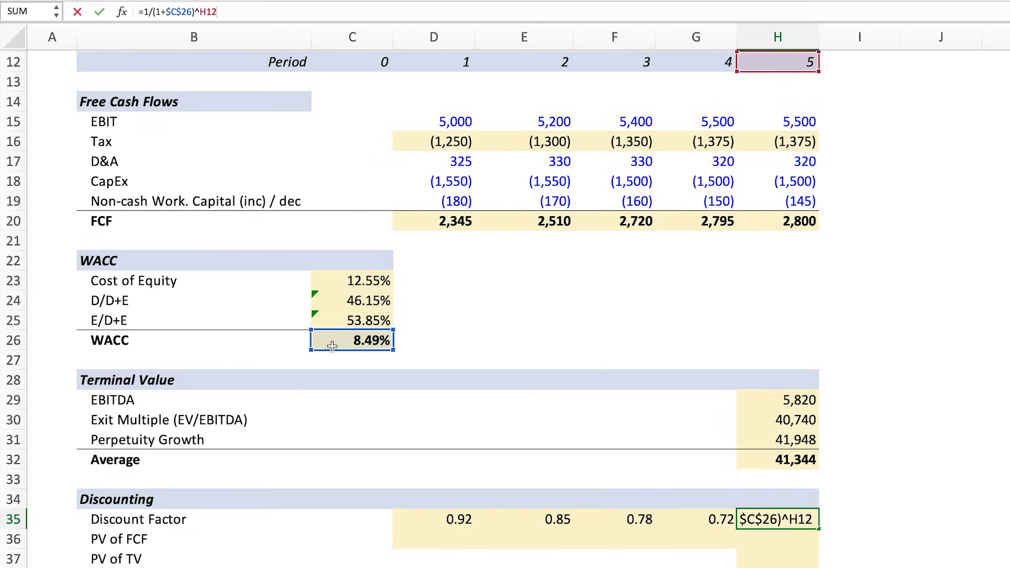
key(Return)
Step: Calculate the period 1 PV of FCF in D36 as discount factor times free cash flow, =D35*D20
key(Left)
key(Left)
key(Left)
key(Left)
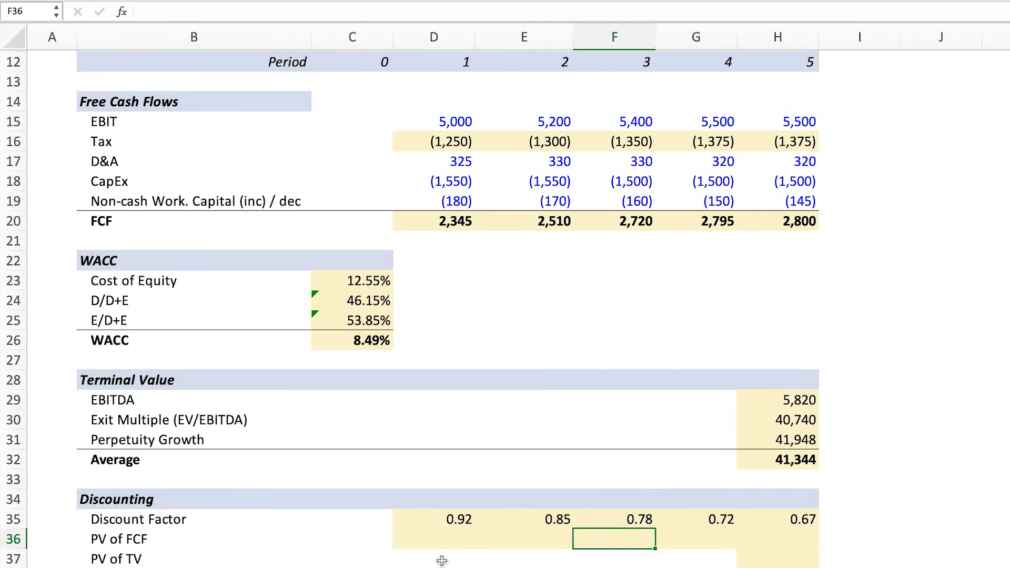
text(=)
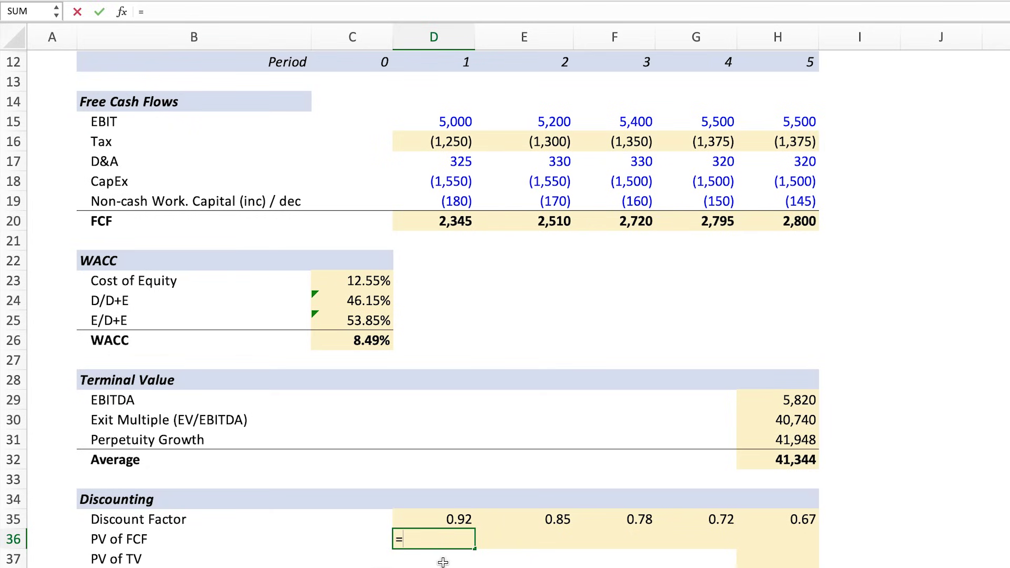
key(Up)
text(*)
click(443, 221)
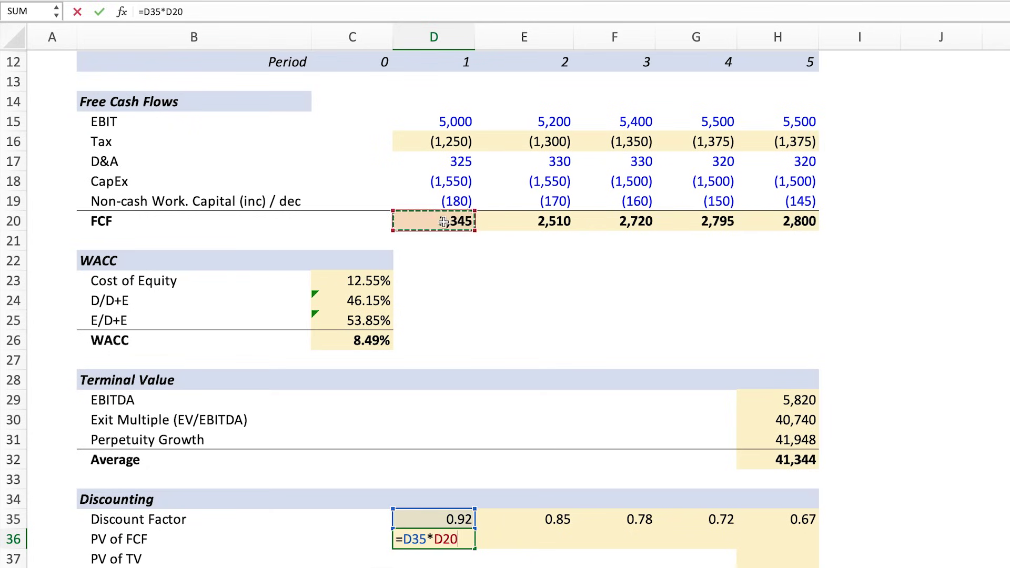
key(Return)
Step: Copy the PV of FCF formula from D36 across to period 5 in H36
key(Up)
key(ctrl+c)
key(shift+Right)
key(shift+Right)
key(shift+Right)
key(shift+Right)
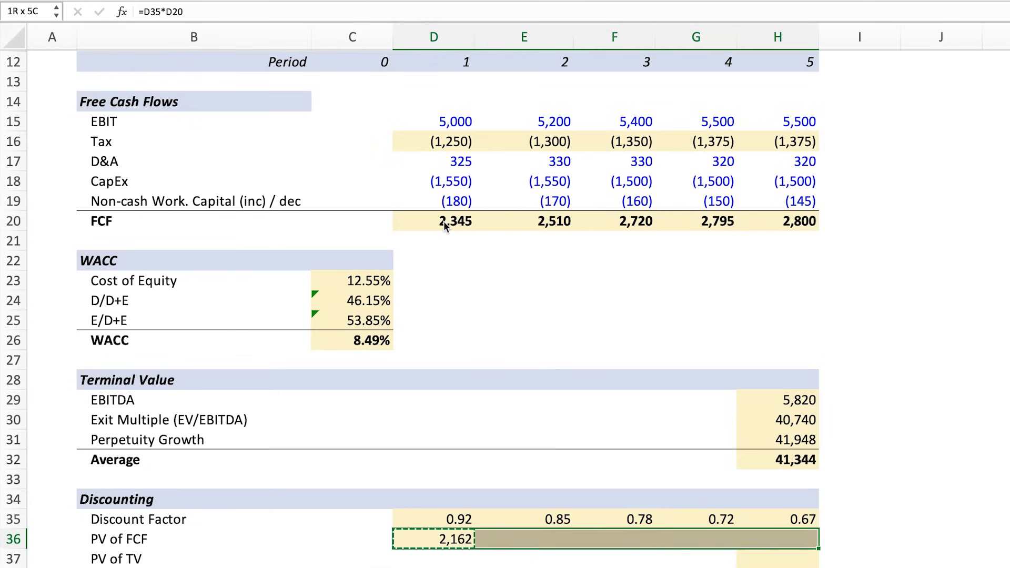
key(ctrl+v)
Step: Calculate the PV of TV in H37 as the period 5 discount factor times the average terminal value, =H35*H32
click(826, 558)
text(=)
click(795, 485)
text(*)
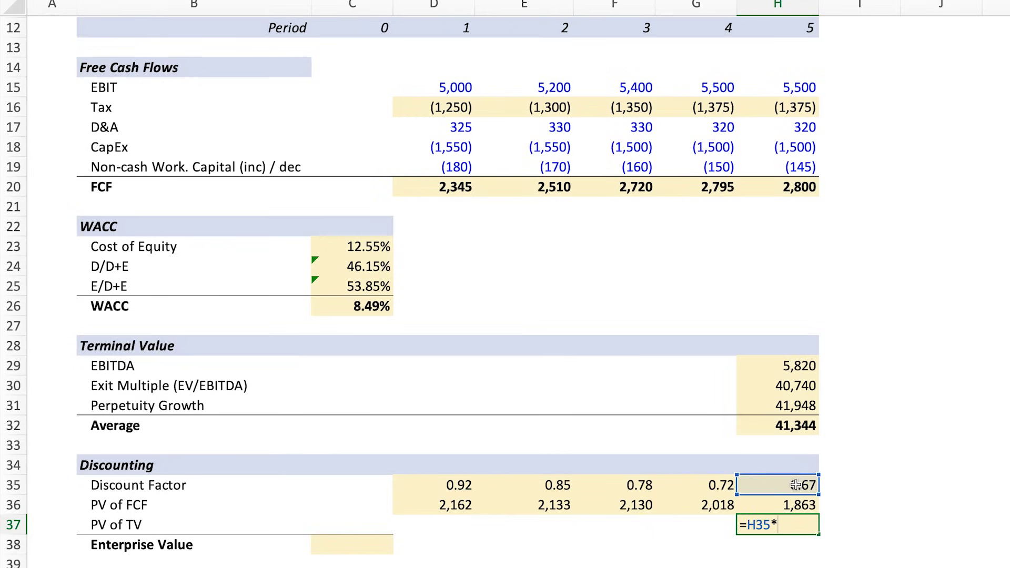
click(792, 424)
key(Return)
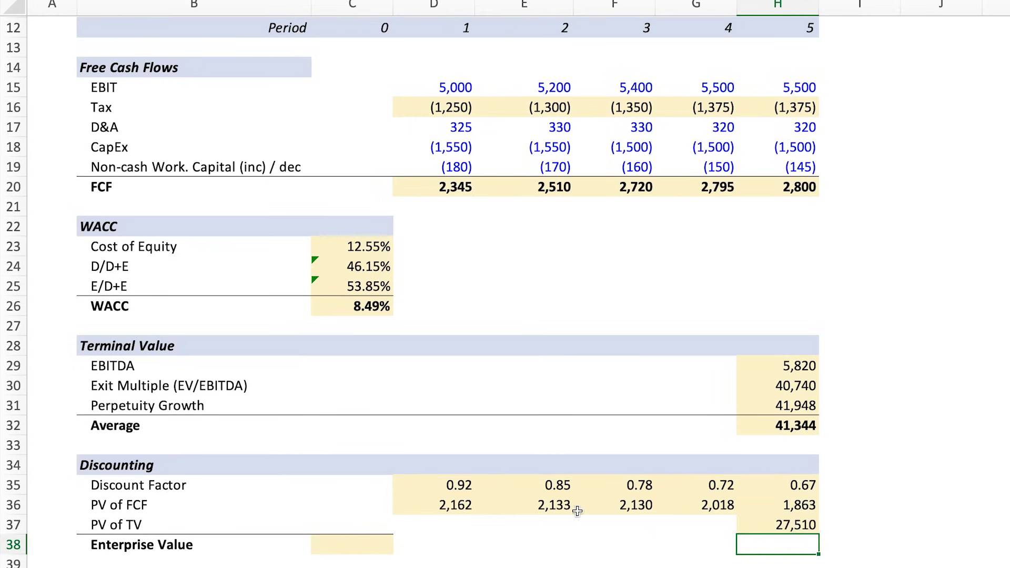
Step: Calculate the Enterprise Value in C38 by summing all present values of FCF and TV, =SUM(D36:H37)
scroll(577, 512, down, 1)
click(385, 523)
text(=SUM()
click(442, 481)
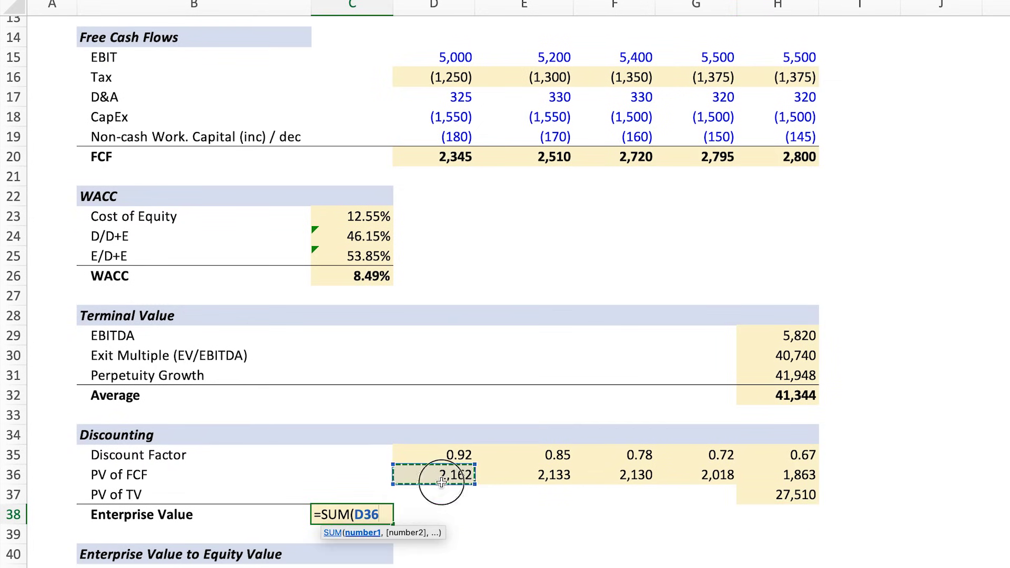
drag(442, 481, 799, 490)
key(Return)
Step: Calculate the Equity Value in C45 as enterprise value plus cash and marketable securities minus both debts, =C38+C41+C42-C43-C44
scroll(799, 491, down, 5)
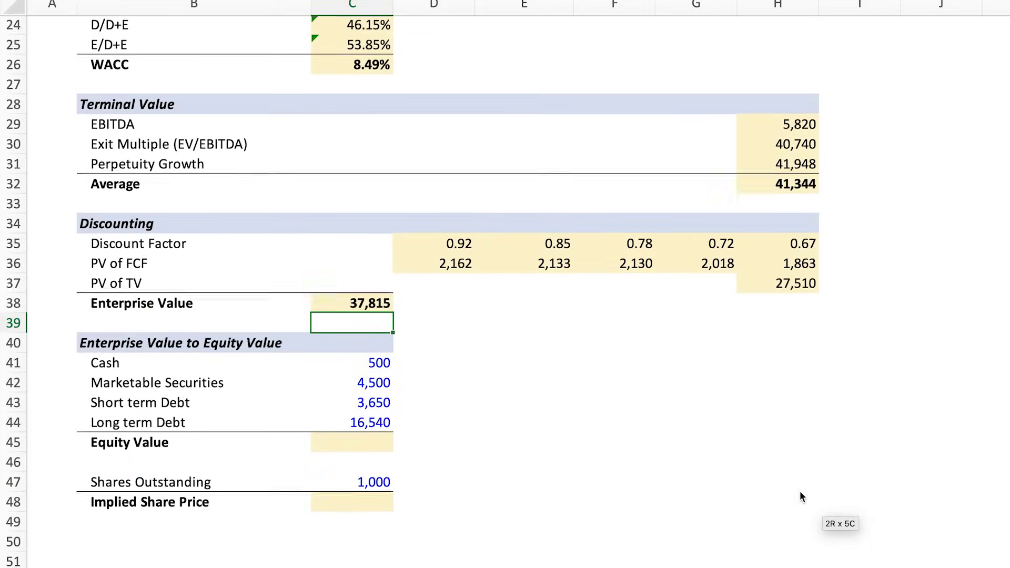
click(359, 430)
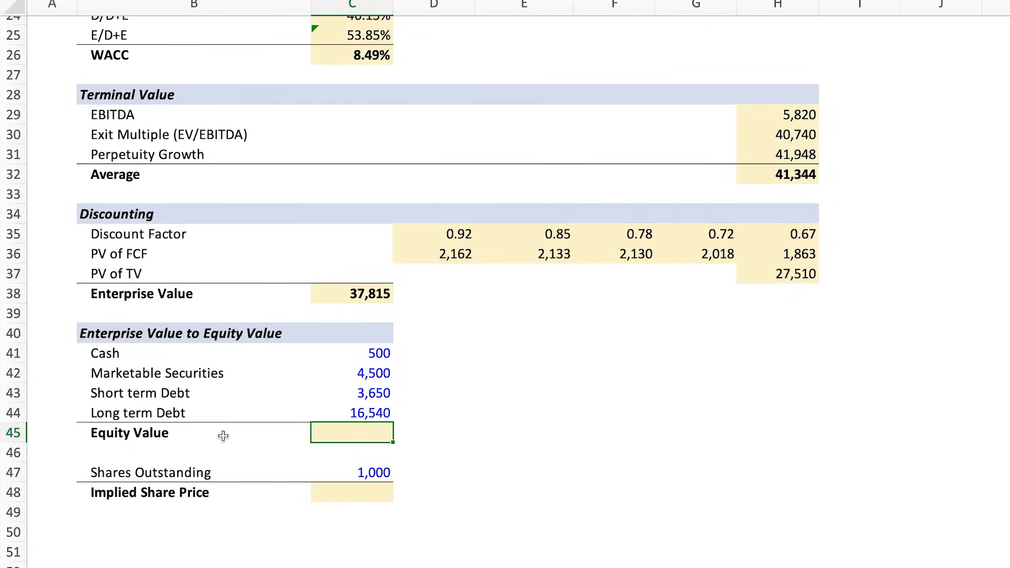
click(367, 289)
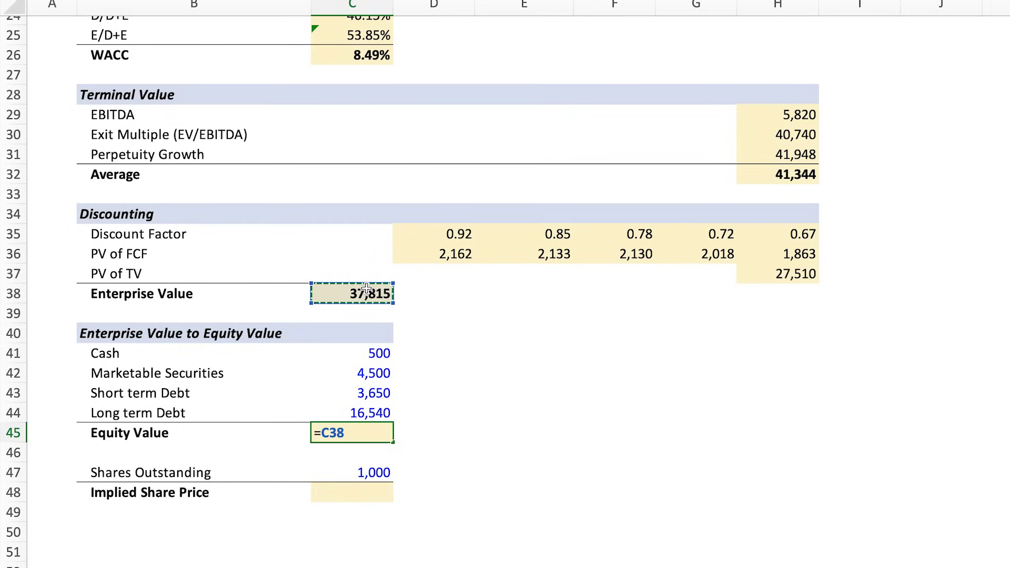
text(+)
click(357, 360)
text(+)
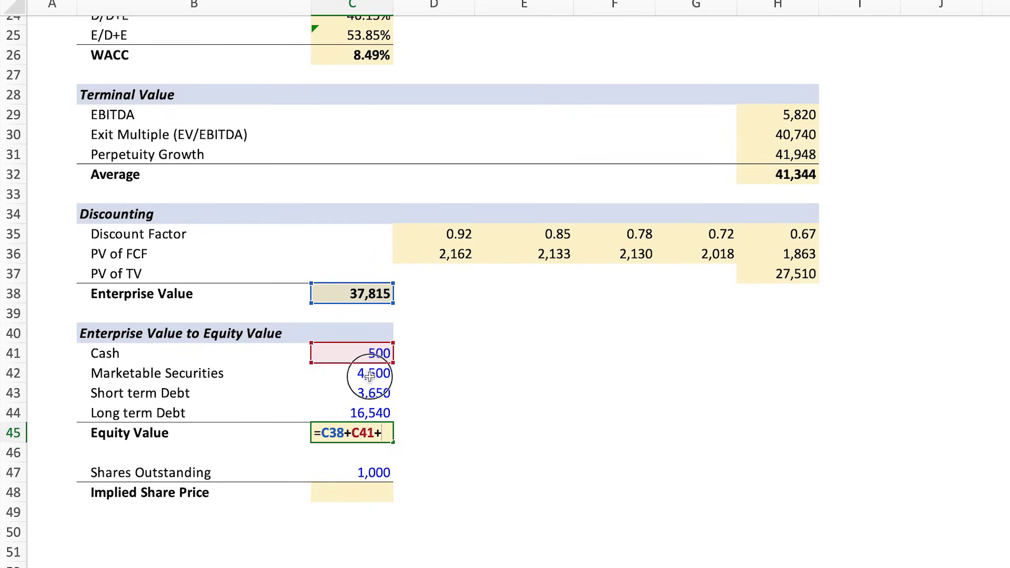
click(369, 375)
text(-)
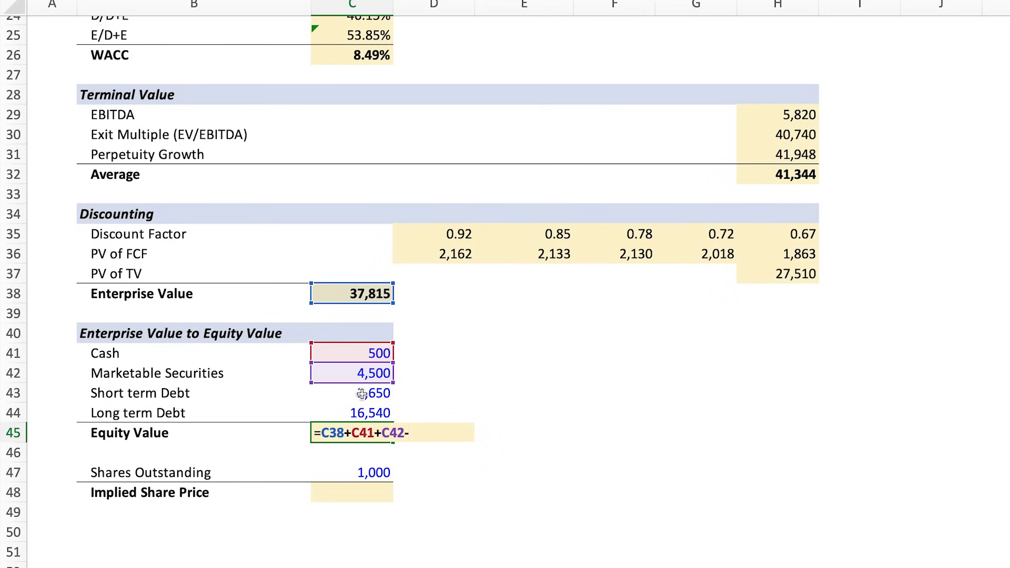
click(361, 398)
text(-)
click(362, 412)
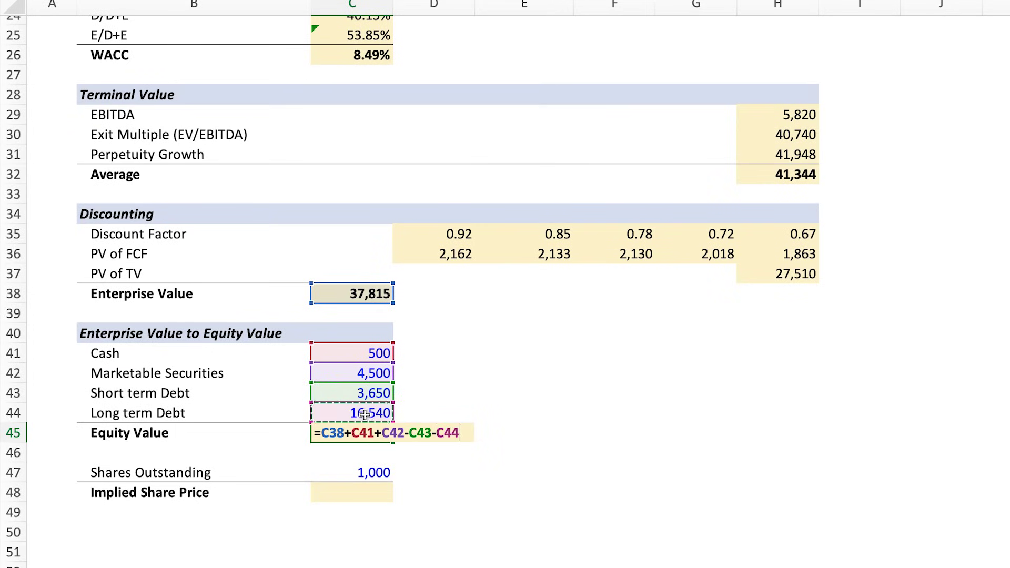
key(Return)
Step: Calculate the Implied Share Price in C48 as equity value divided by shares outstanding, =C45/C47
scroll(364, 415, down, 1)
click(348, 456)
click(357, 475)
text(=)
click(367, 411)
text(/)
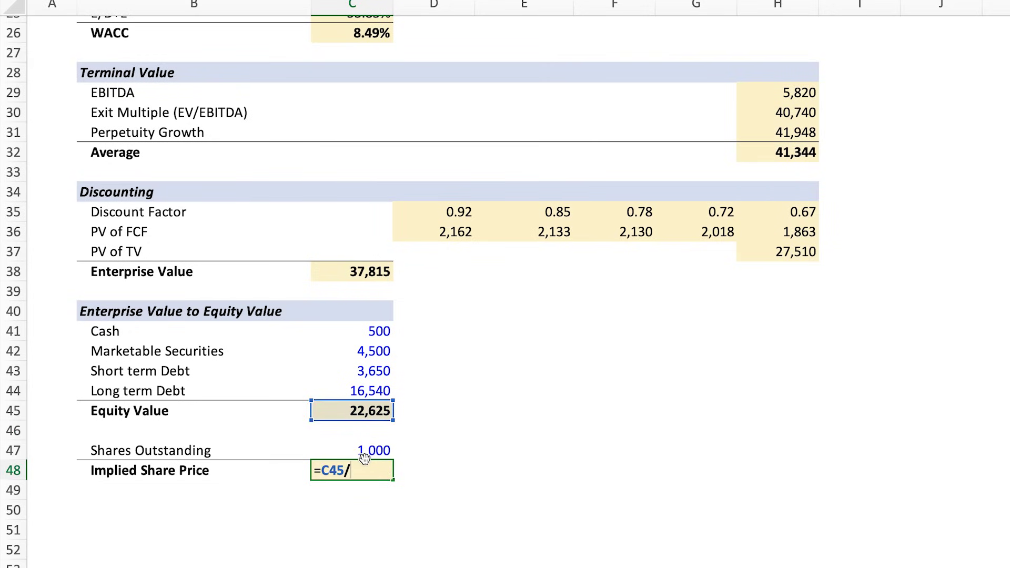
click(368, 453)
key(Return)
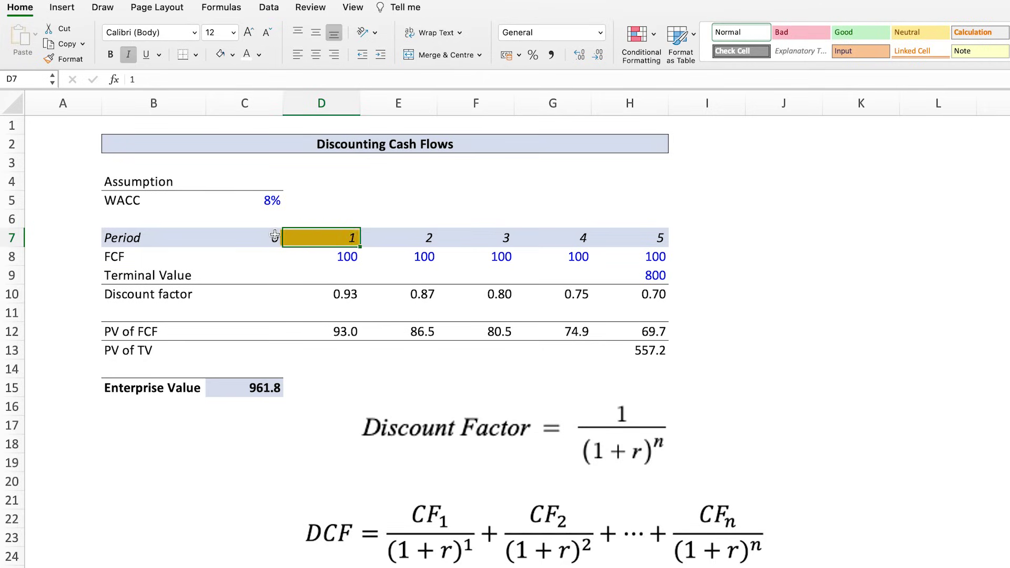
Step: Change the periods in D7:H7 of the Discounting Cash Flows sheet to mid-year values 0.5, 1.5, 2.5, 3.5 and 4.5
text(0.5)
key(Tab)
text(1.5)
key(Tab)
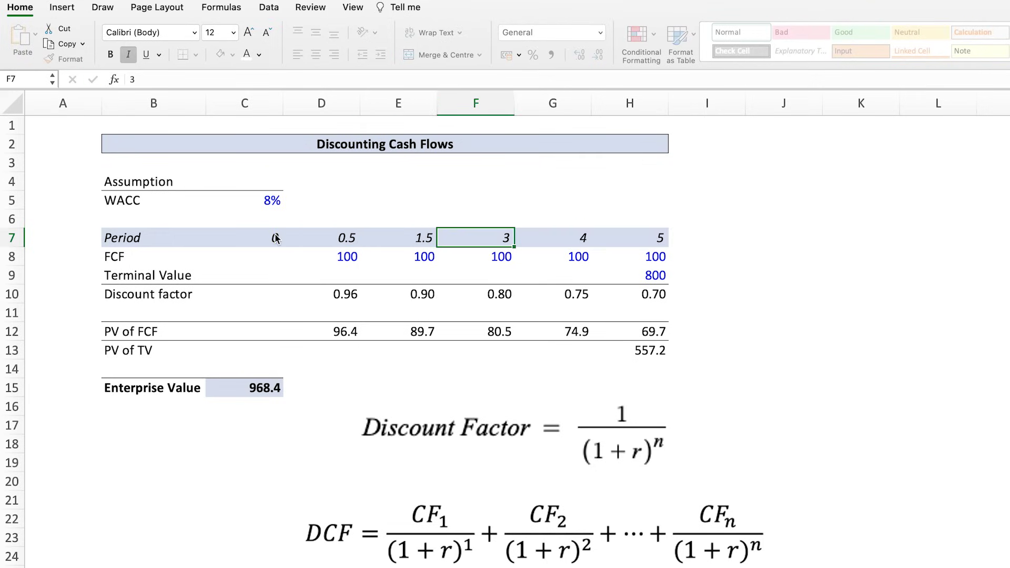
text(2.5)
key(Tab)
text(3.5)
key(Tab)
text(4)
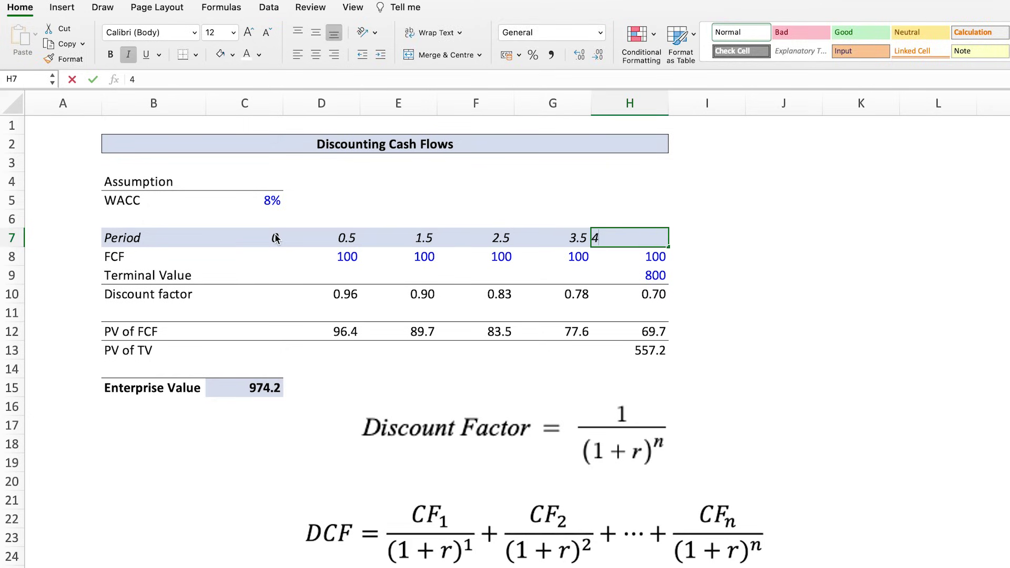
key(Return)
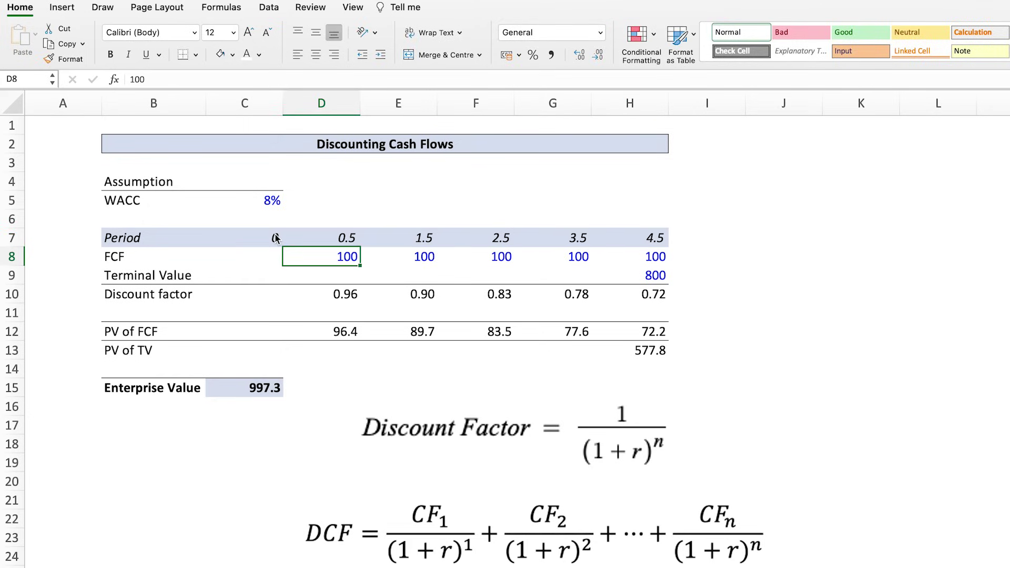